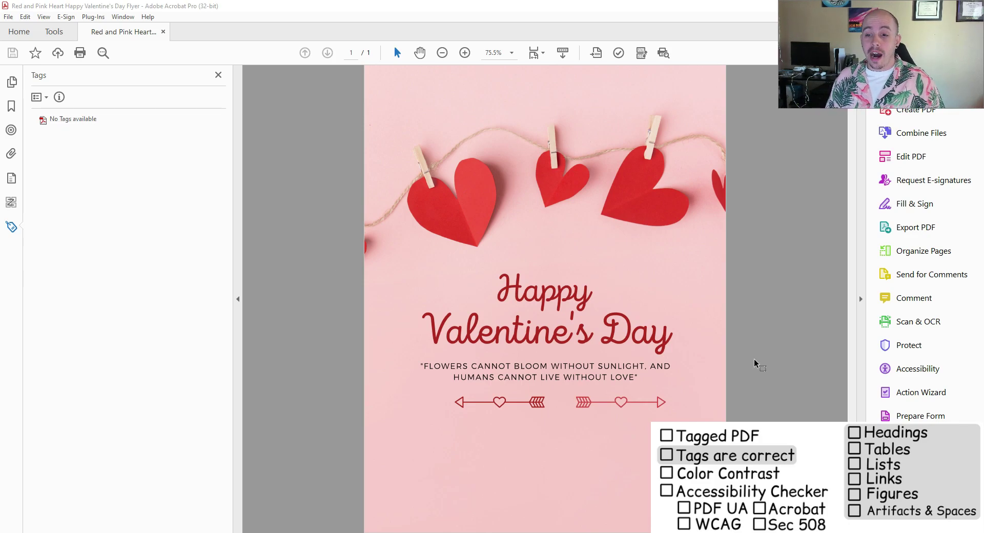
Step: Start the Make Accessible action and accept the flyer's edited title, subject and description
{"action": "left_click", "coordinate": [927, 392]}
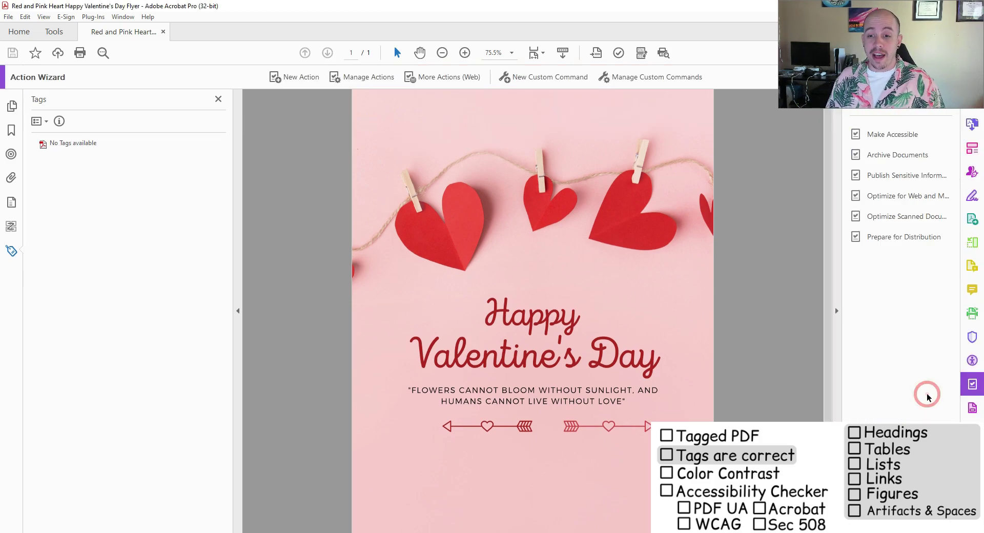
{"action": "left_click", "coordinate": [901, 135]}
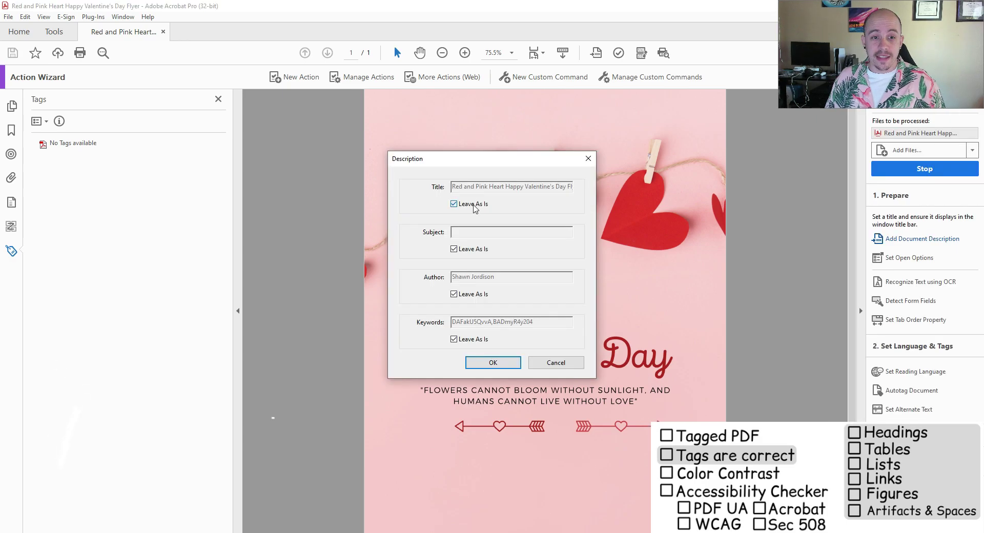
{"action": "left_click", "coordinate": [475, 204]}
{"action": "left_click", "coordinate": [454, 249]}
{"action": "type", "text": "Valentines Day accessibility"}
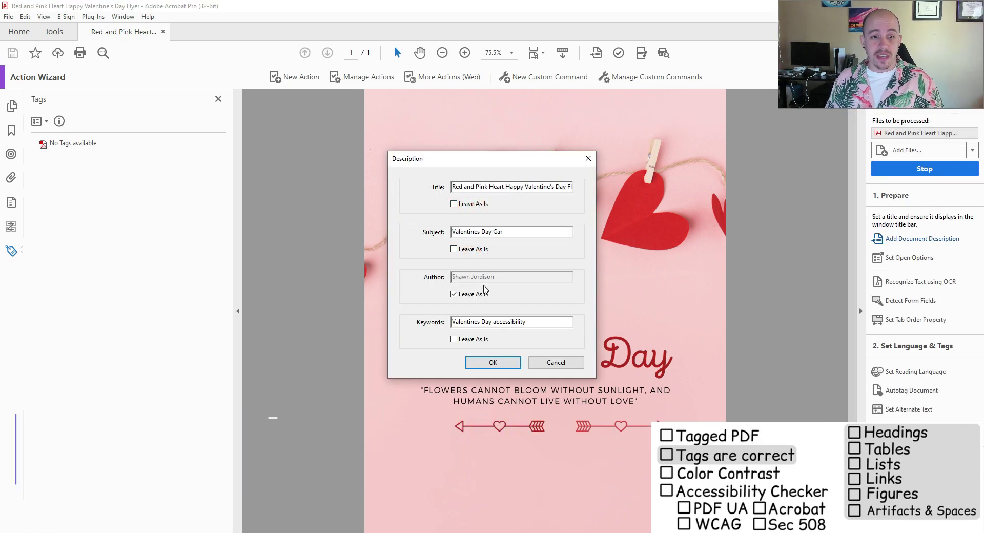
{"action": "left_click", "coordinate": [503, 362]}
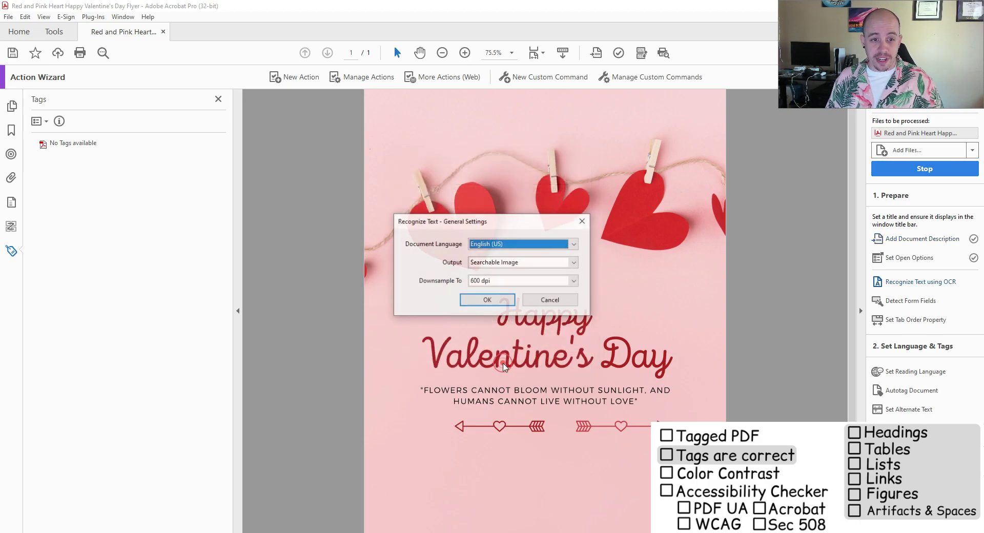
Step: Run OCR, skip form-field detection, set English as the language, and confirm no alt text is missing
{"action": "left_click", "coordinate": [491, 300]}
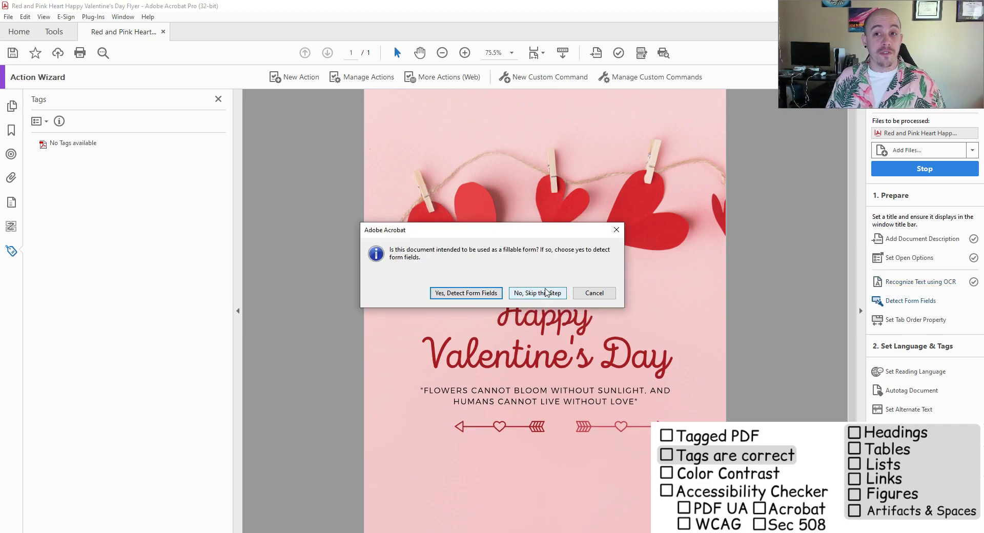
{"action": "left_click", "coordinate": [546, 292]}
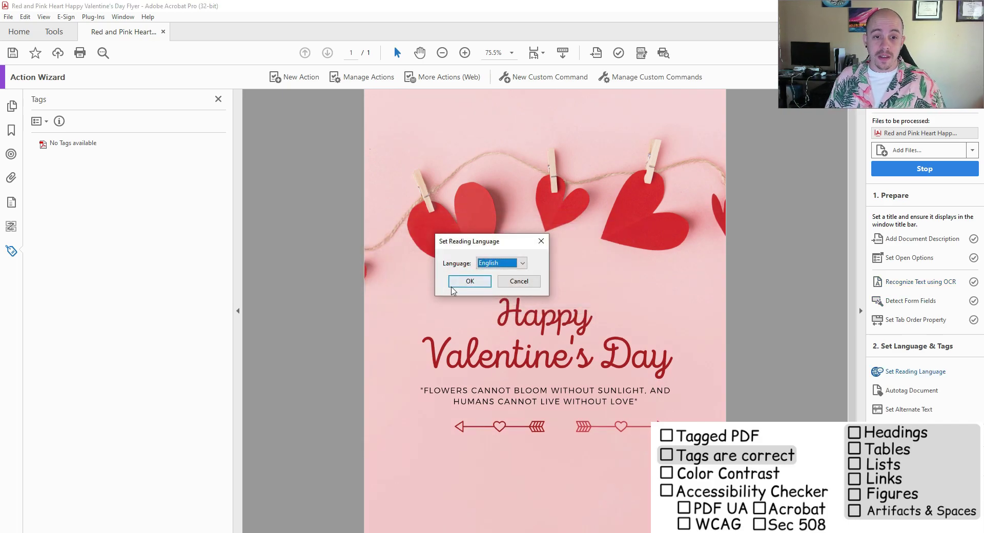
{"action": "left_click", "coordinate": [464, 288]}
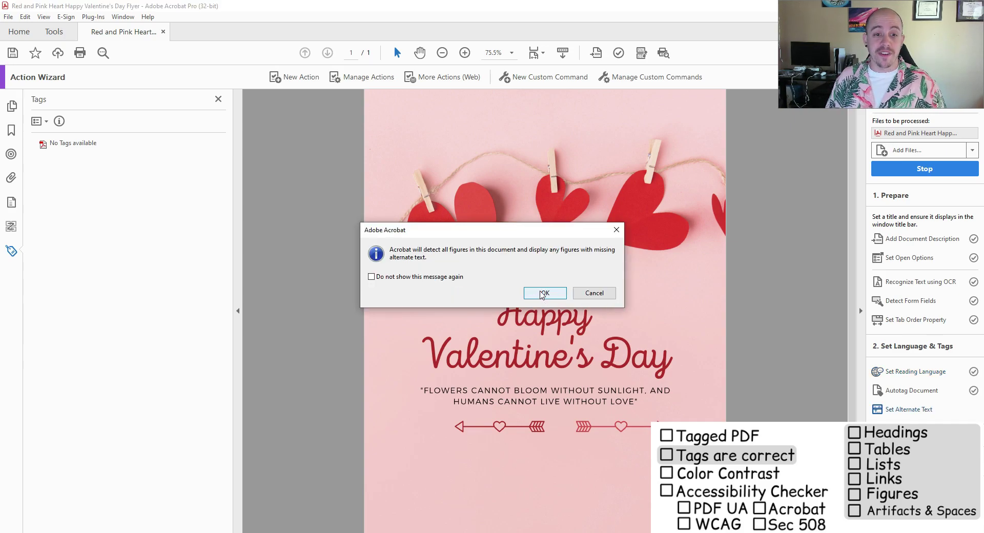
{"action": "left_click", "coordinate": [541, 295]}
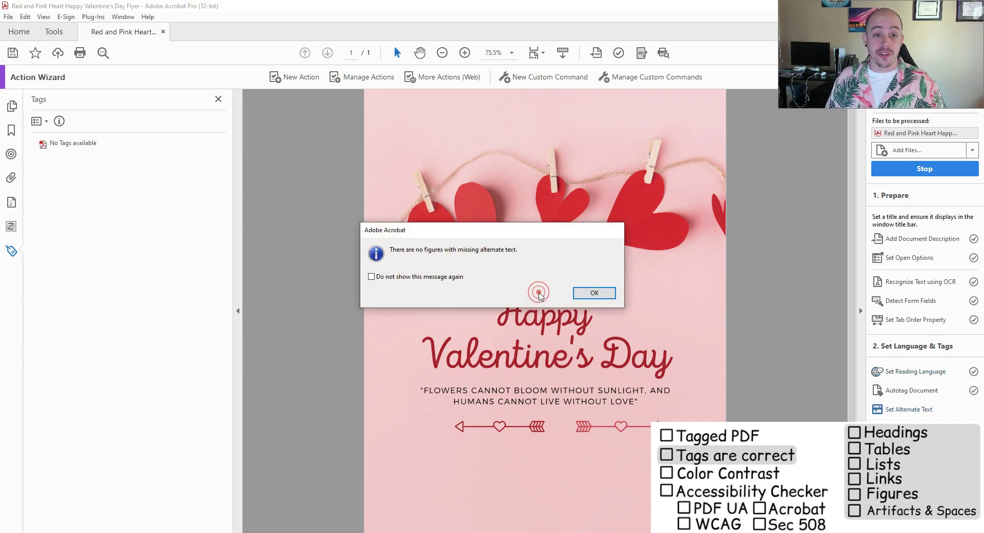
{"action": "left_click", "coordinate": [588, 294]}
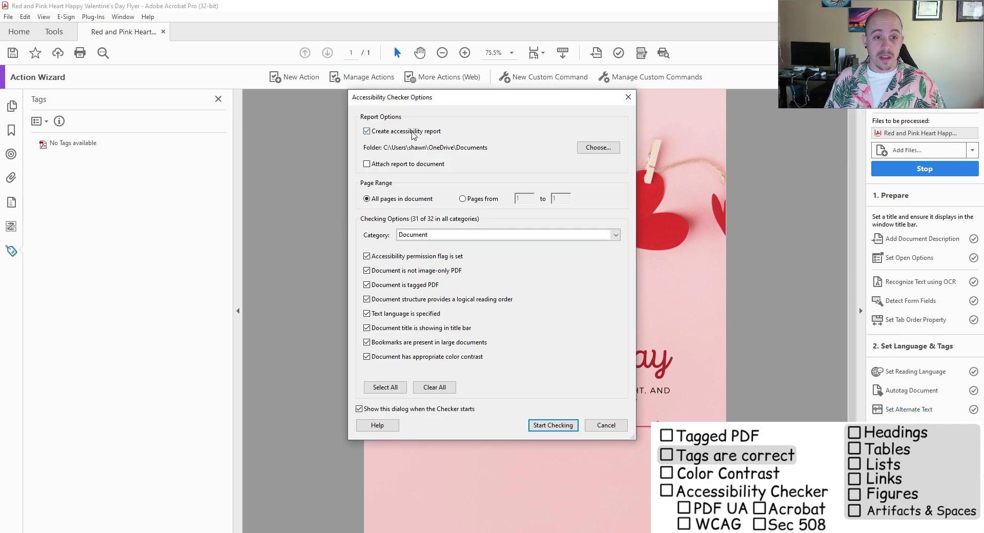
Step: Run the Accessibility Checker and review the reading order and colour contrast results
{"action": "left_click", "coordinate": [564, 430]}
{"action": "left_click", "coordinate": [92, 212]}
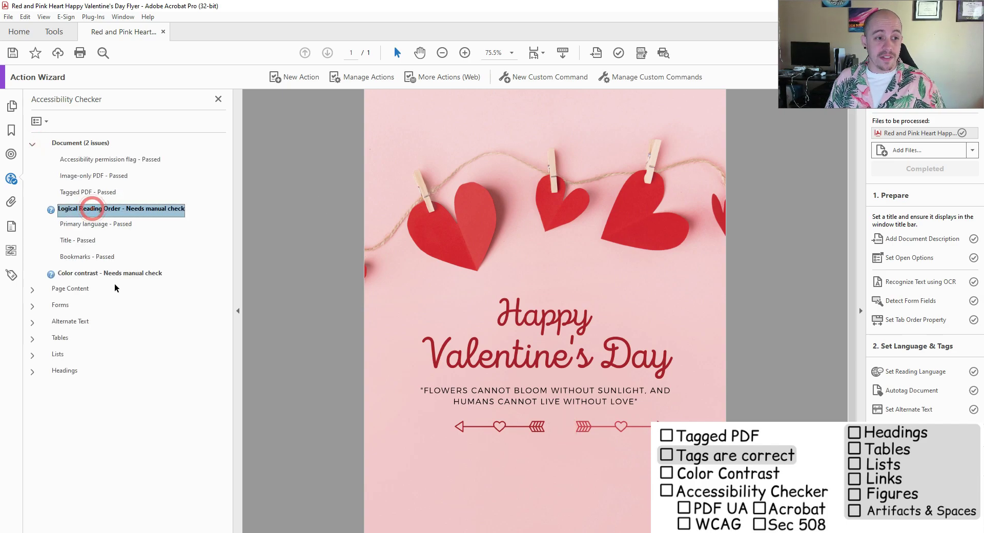
{"action": "left_click", "coordinate": [114, 276]}
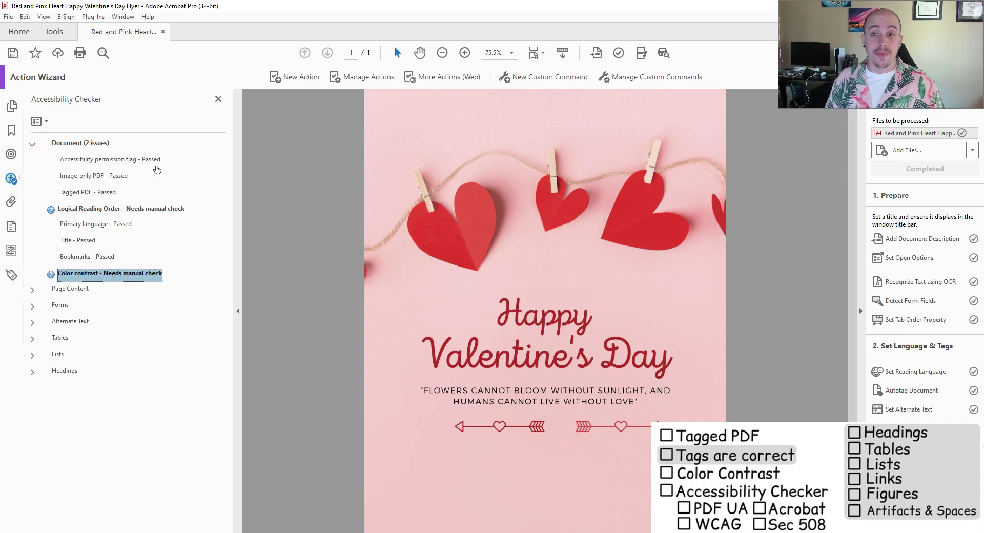
Step: Expand the tag tree and inspect the two <P> tags holding the quote and arrow decoration
{"action": "left_click", "coordinate": [11, 276]}
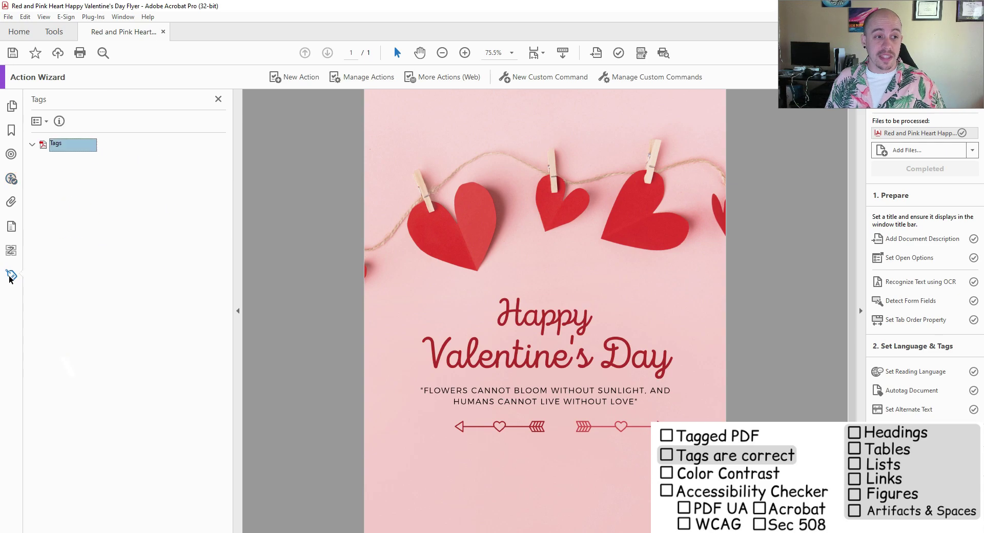
{"action": "left_click", "coordinate": [32, 145]}
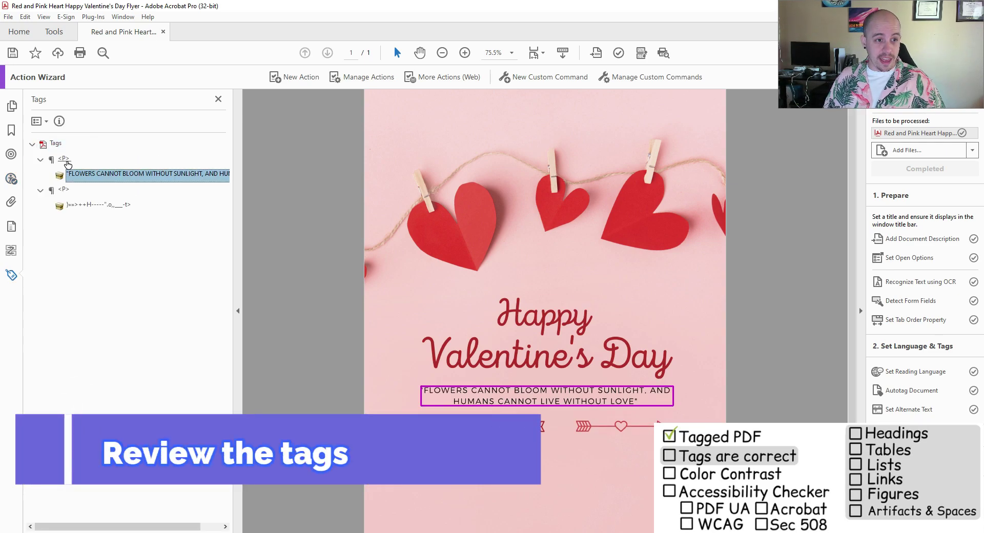
{"action": "left_click", "coordinate": [63, 190]}
{"action": "left_click", "coordinate": [64, 160]}
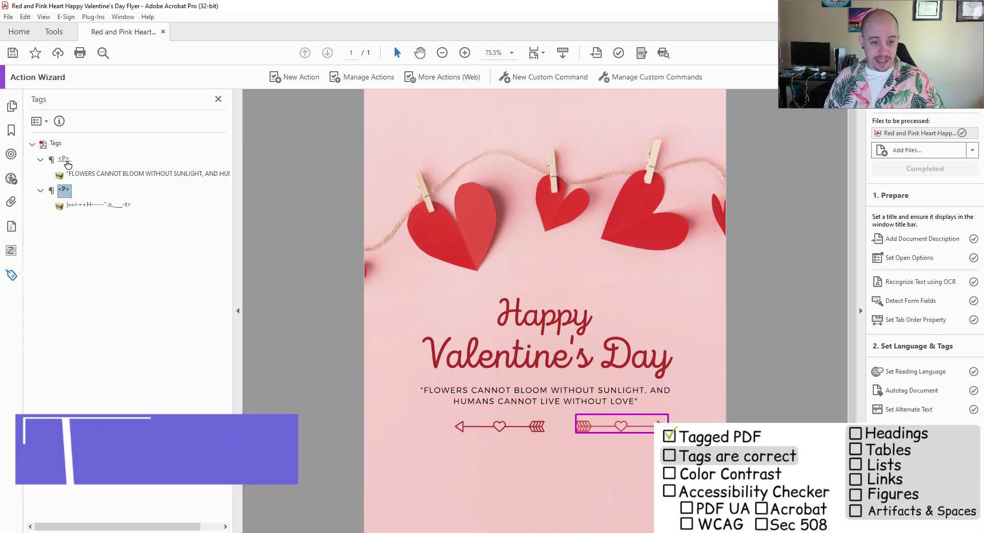
{"action": "key", "text": "Down"}
{"action": "key", "text": "Down"}
{"action": "key", "text": "Down"}
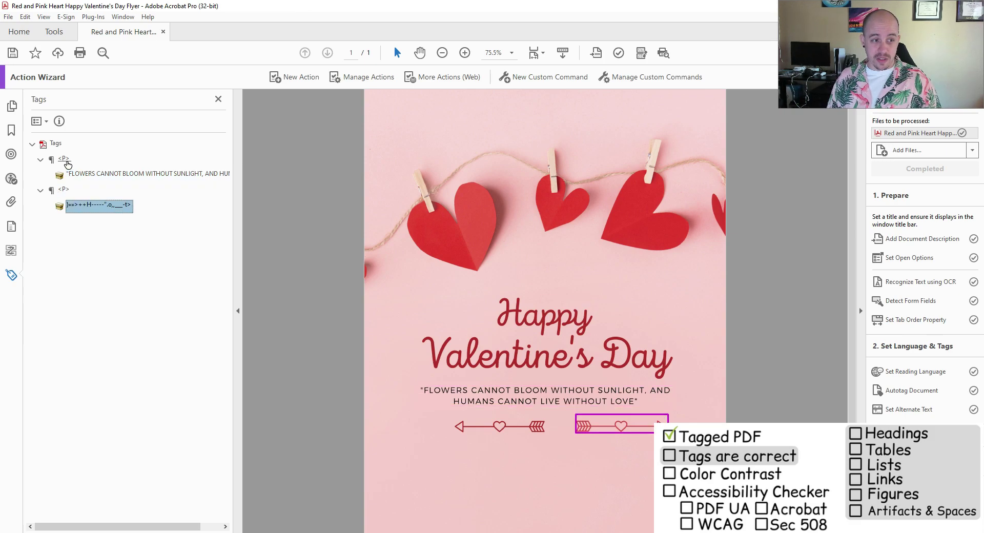
{"action": "left_click", "coordinate": [40, 160]}
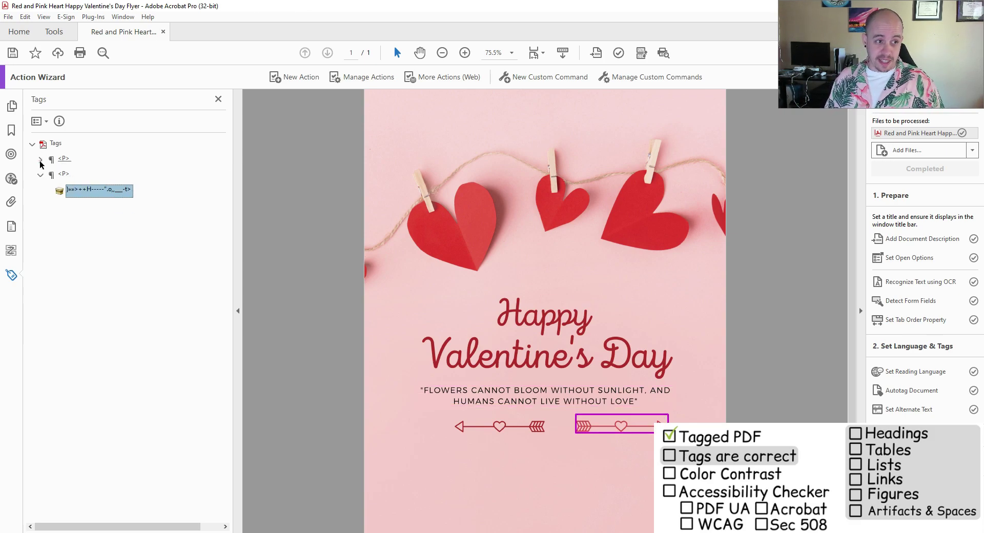
{"action": "left_click", "coordinate": [41, 175]}
Step: Create a new Document tag and nest both <P> tags inside it
{"action": "right_click", "coordinate": [64, 159]}
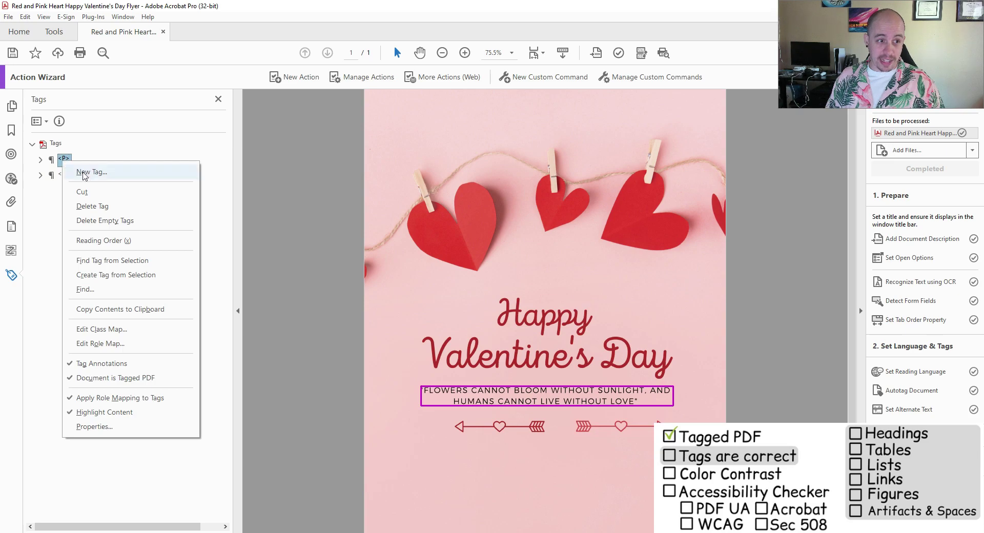
{"action": "left_click", "coordinate": [91, 172]}
{"action": "type", "text": "Doc"}
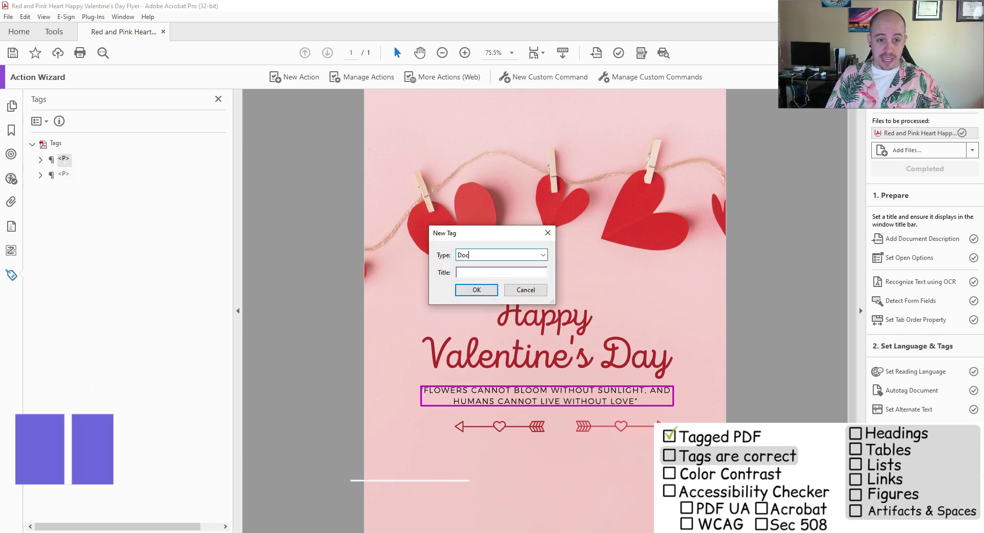
{"action": "type", "text": "um,e"}
{"action": "key", "text": "BackSpace"}
{"action": "key", "text": "BackSpace"}
{"action": "key", "text": "Return"}
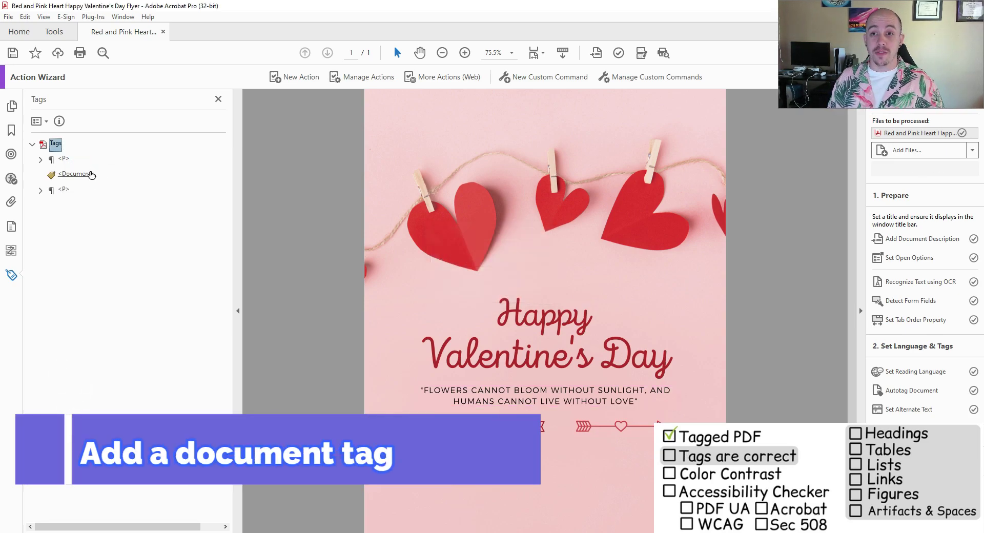
{"action": "mouse_move", "coordinate": [64, 159]}
{"action": "left_mouse_down"}
{"action": "mouse_move", "coordinate": [72, 177]}
{"action": "mouse_move", "coordinate": [75, 160]}
{"action": "left_mouse_up"}
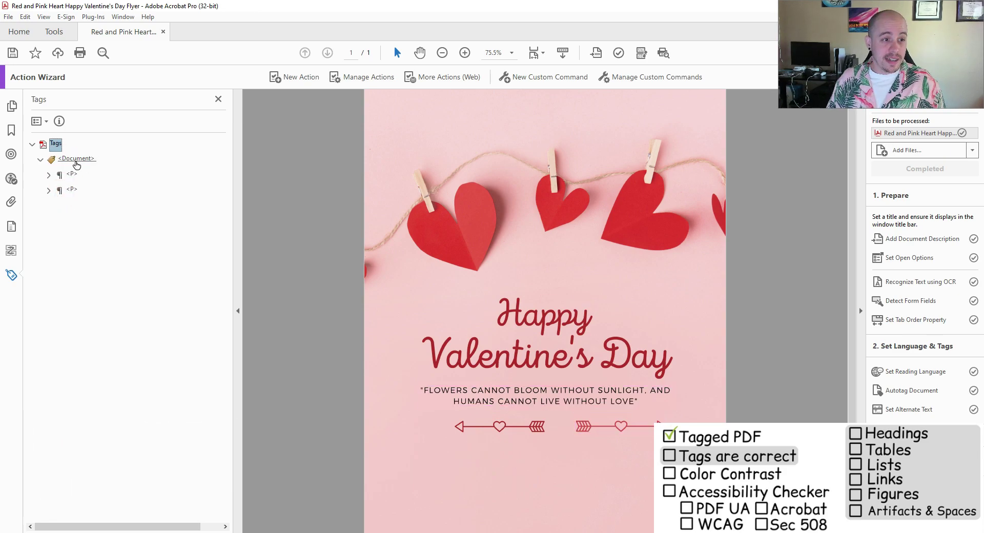
{"action": "left_click", "coordinate": [73, 175]}
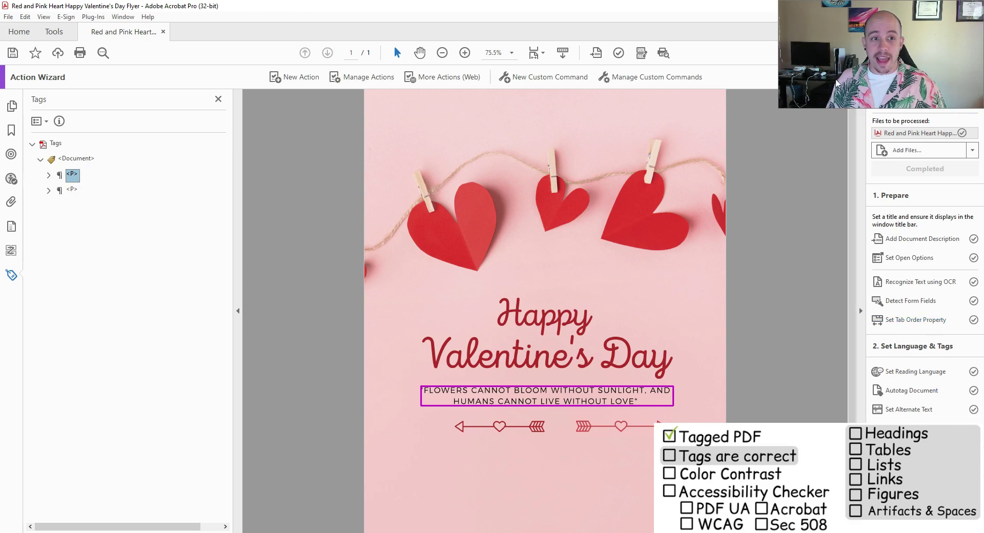
Step: Close the action wizard and open the Reading Order tool from Accessibility
{"action": "left_click", "coordinate": [943, 72]}
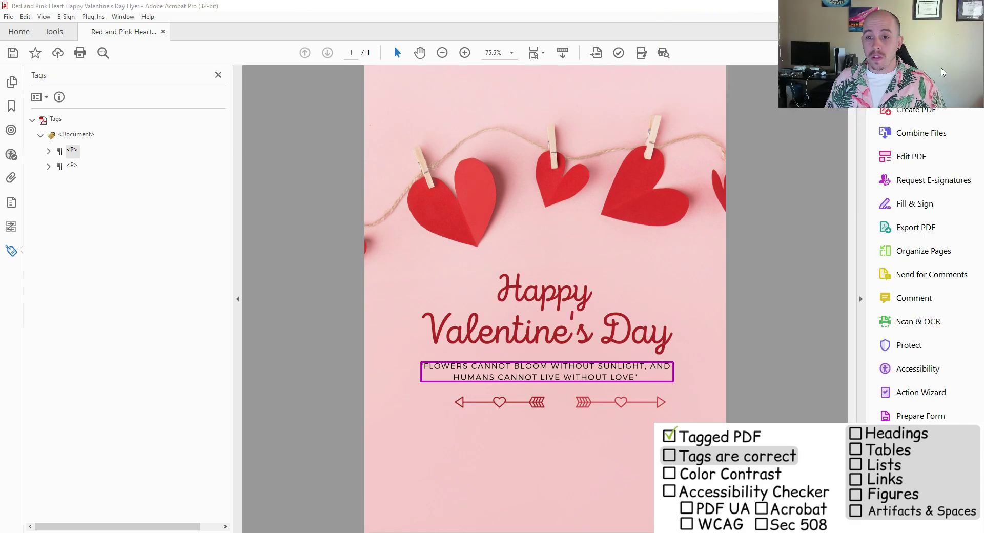
{"action": "left_click", "coordinate": [913, 369]}
{"action": "left_click", "coordinate": [892, 271]}
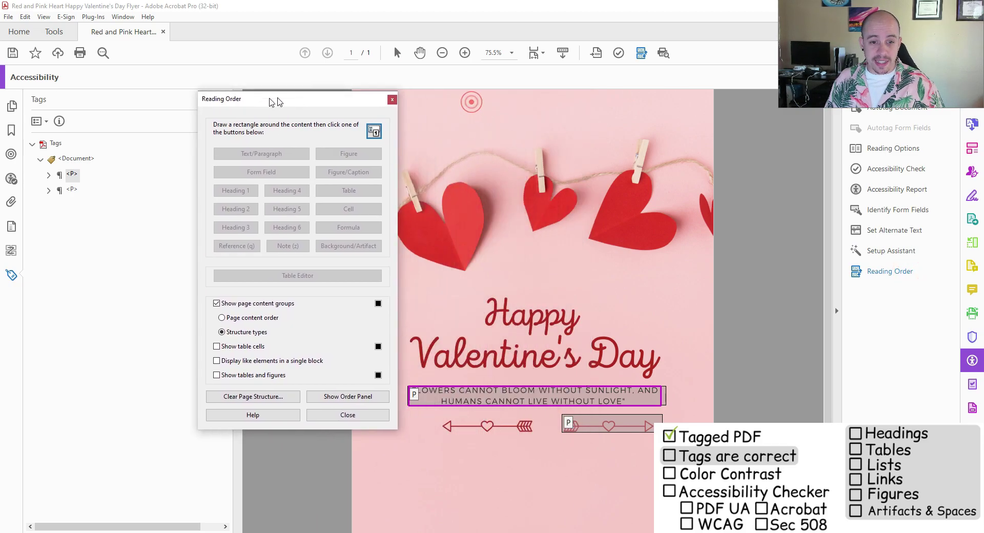
{"action": "left_click_drag", "start_coordinate": [472, 106], "coordinate": [254, 102]}
Step: Outline the Happy Valentine's Day heading and FLOWERS quote in Reading Order, then switch to Edit PDF
{"action": "left_click_drag", "start_coordinate": [394, 265], "coordinate": [683, 388]}
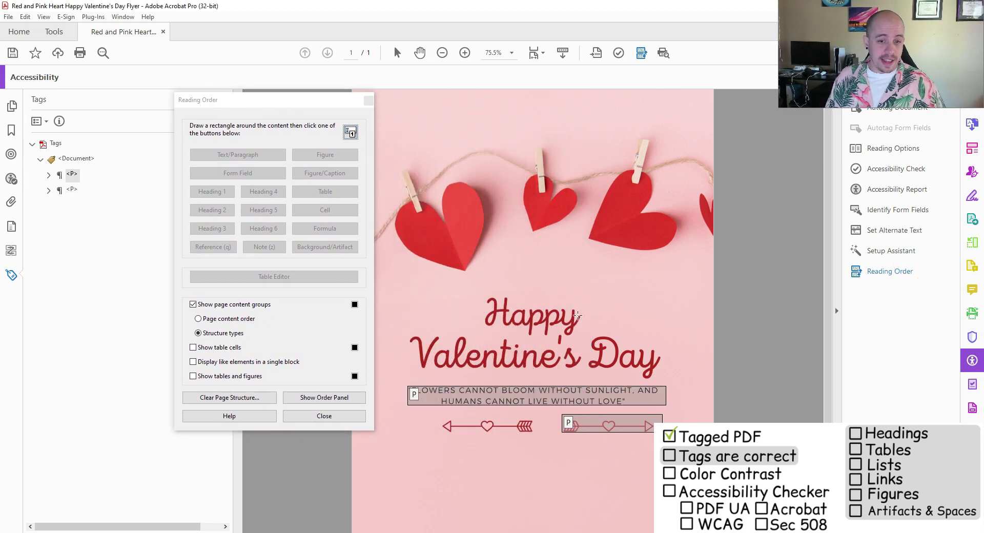
{"action": "scroll", "coordinate": [460, 312], "scroll_direction": "up", "scroll_amount": 3}
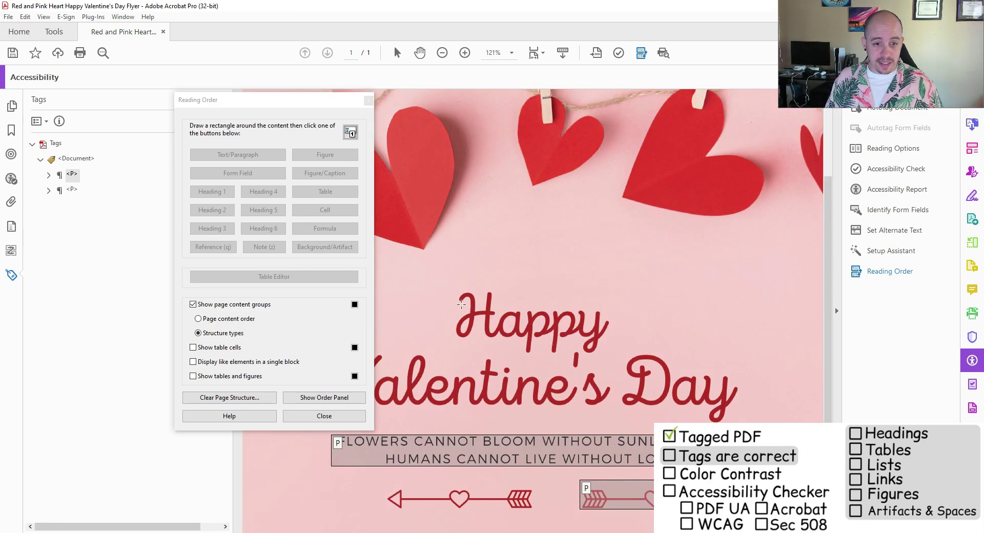
{"action": "left_click_drag", "start_coordinate": [305, 258], "coordinate": [806, 451]}
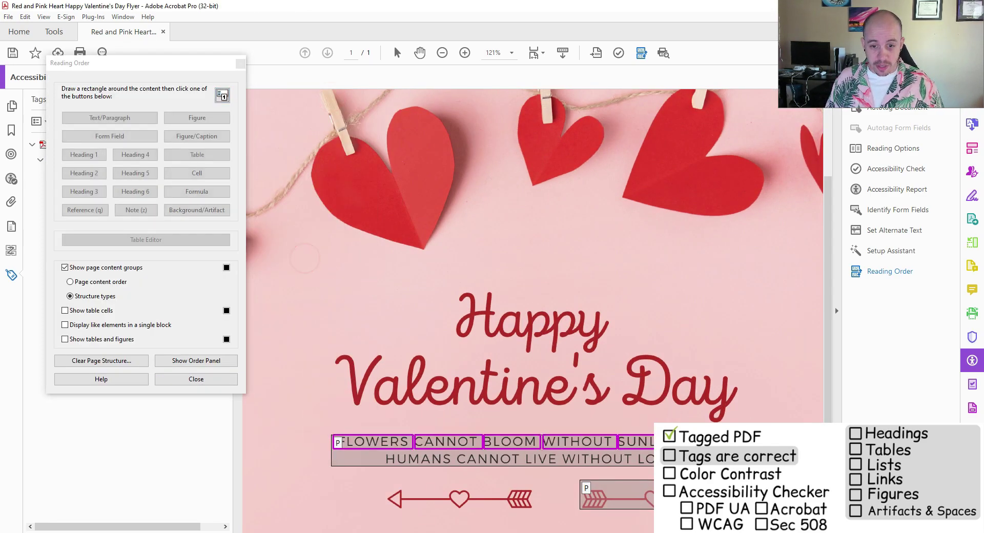
{"action": "left_click", "coordinate": [680, 347]}
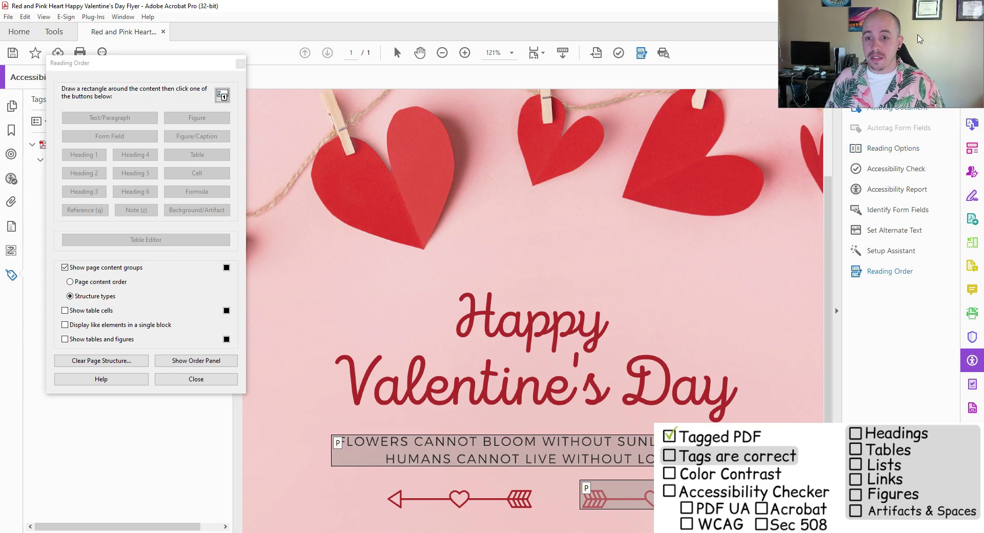
{"action": "left_click", "coordinate": [973, 148]}
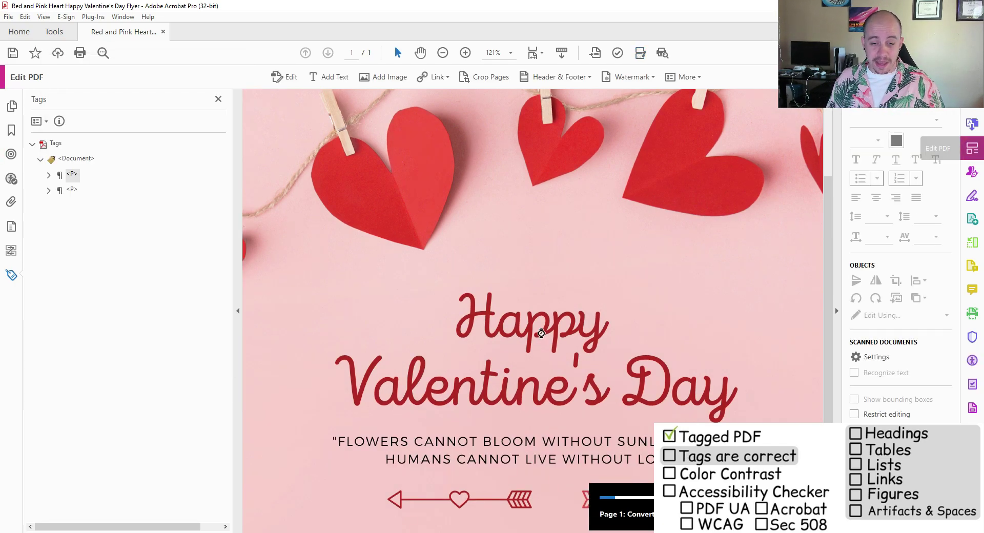
Step: Add a plain 'Happy Valentine's Day' text line centred above the script title
{"action": "left_click", "coordinate": [516, 318]}
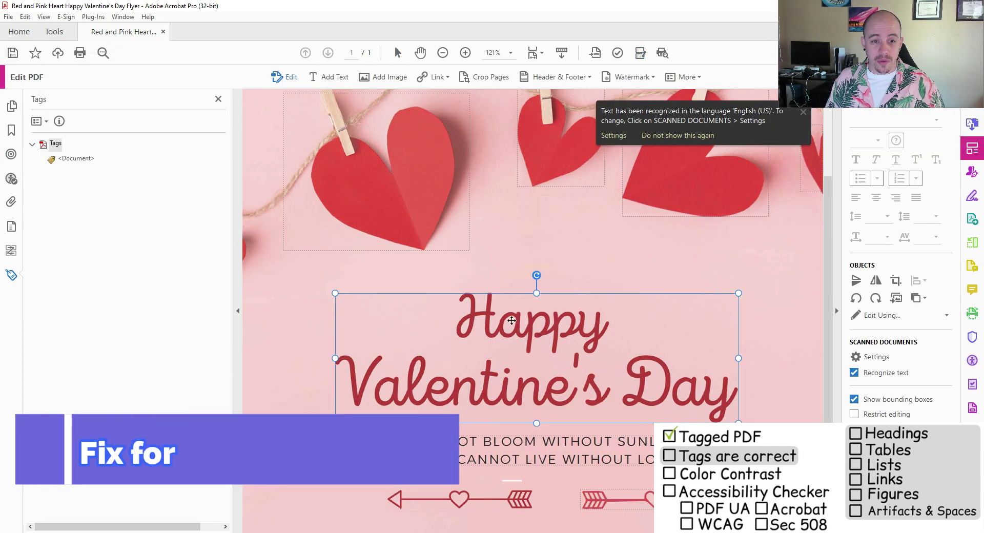
{"action": "key", "text": "ctrl+v"}
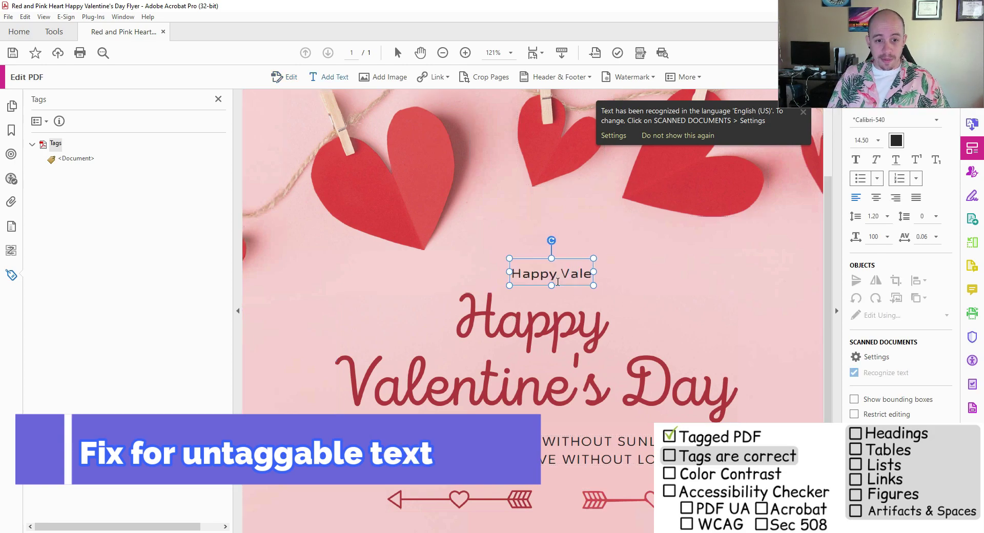
{"action": "type", "text": "ntine's Day"}
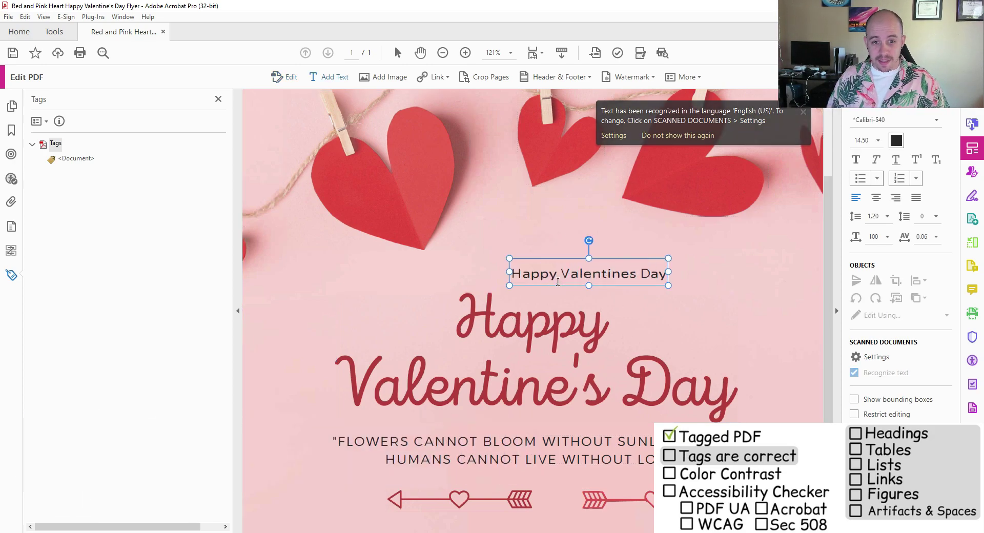
{"action": "key", "text": "Left"}
{"action": "key", "text": "Left"}
{"action": "key", "text": "Left"}
{"action": "type", "text": "'"}
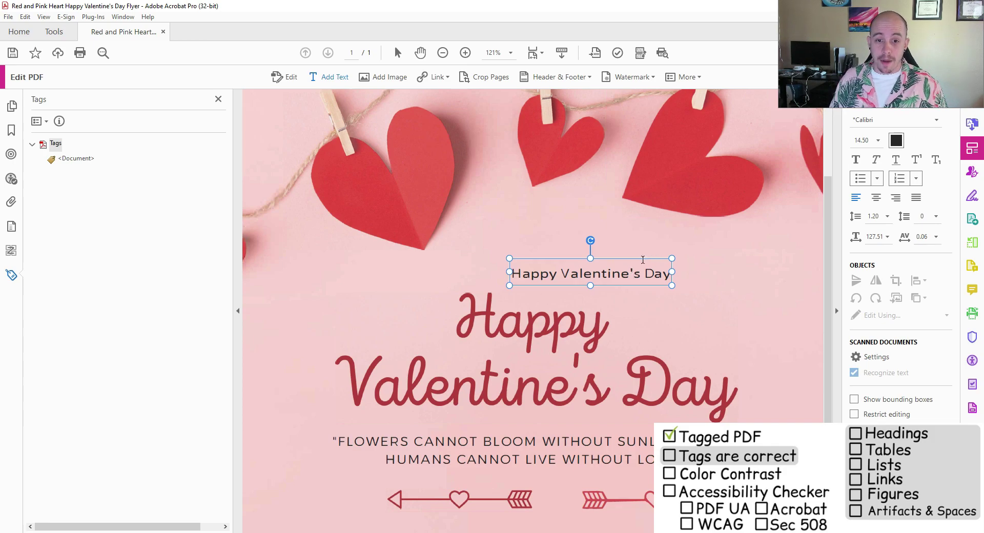
{"action": "left_click_drag", "start_coordinate": [642, 257], "coordinate": [591, 257]}
{"action": "right_click", "coordinate": [591, 261]}
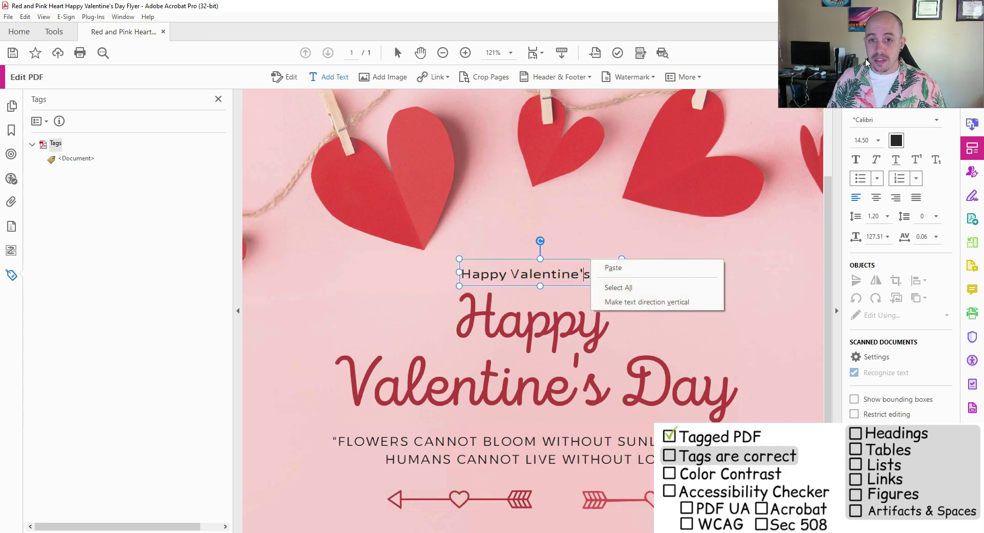
{"action": "key", "text": "Escape"}
Step: Tag the new Happy Valentine's Day text as Heading 1 with the Reading Order tool
{"action": "left_click", "coordinate": [956, 77]}
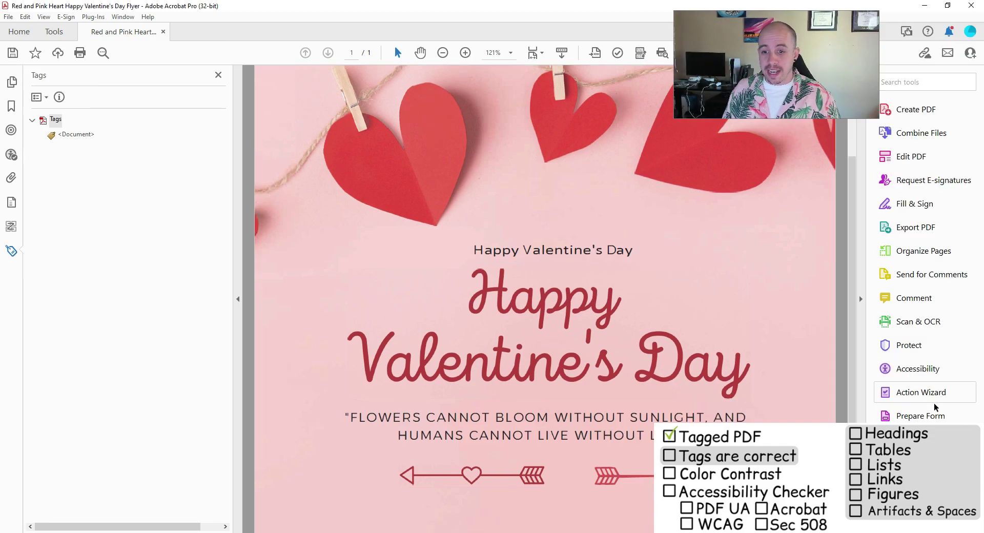
{"action": "left_click", "coordinate": [926, 369]}
{"action": "left_click", "coordinate": [903, 270]}
{"action": "left_click_drag", "start_coordinate": [440, 255], "coordinate": [638, 295]}
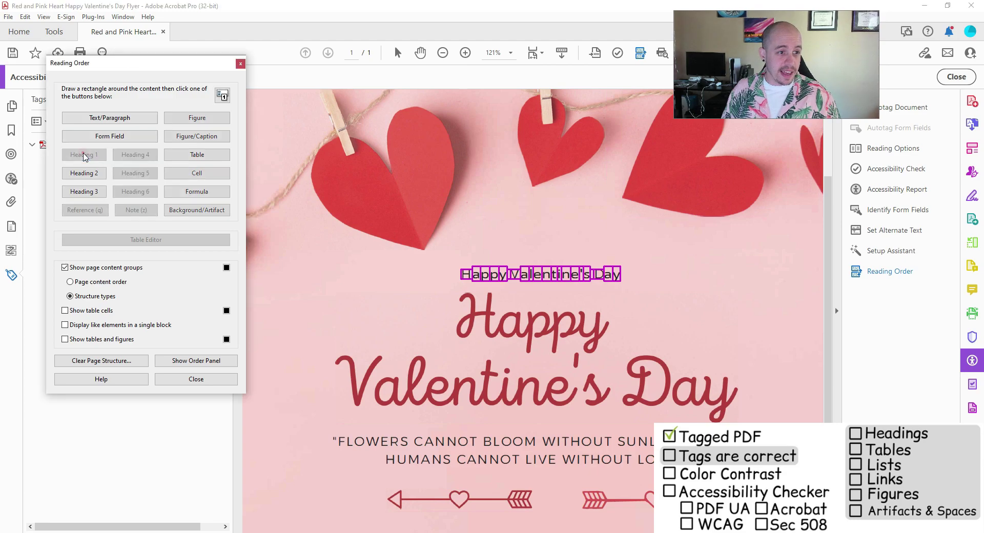
{"action": "left_click", "coordinate": [86, 153]}
{"action": "left_click", "coordinate": [235, 385]}
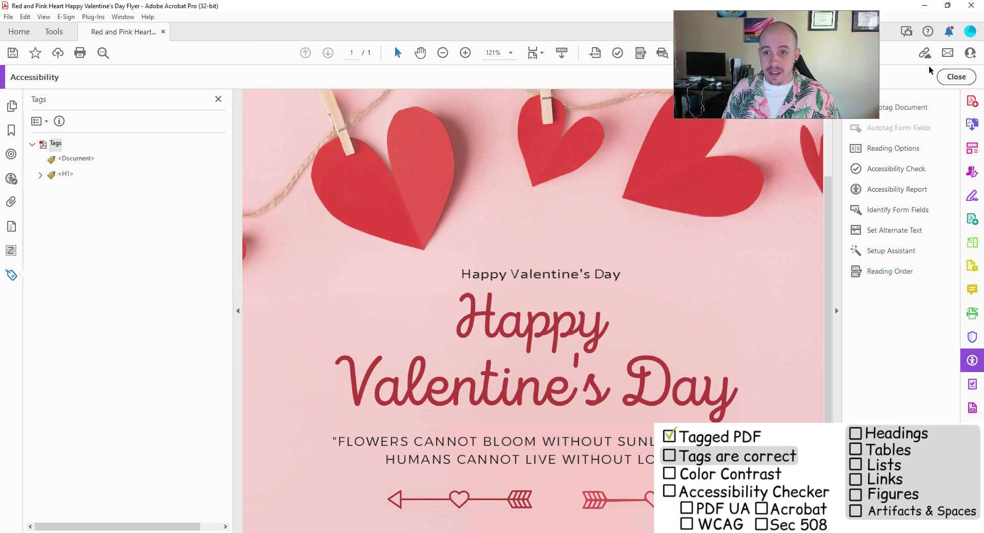
Step: Send the Happy Valentine's Day text box behind the background image and finish editing
{"action": "left_click", "coordinate": [951, 76]}
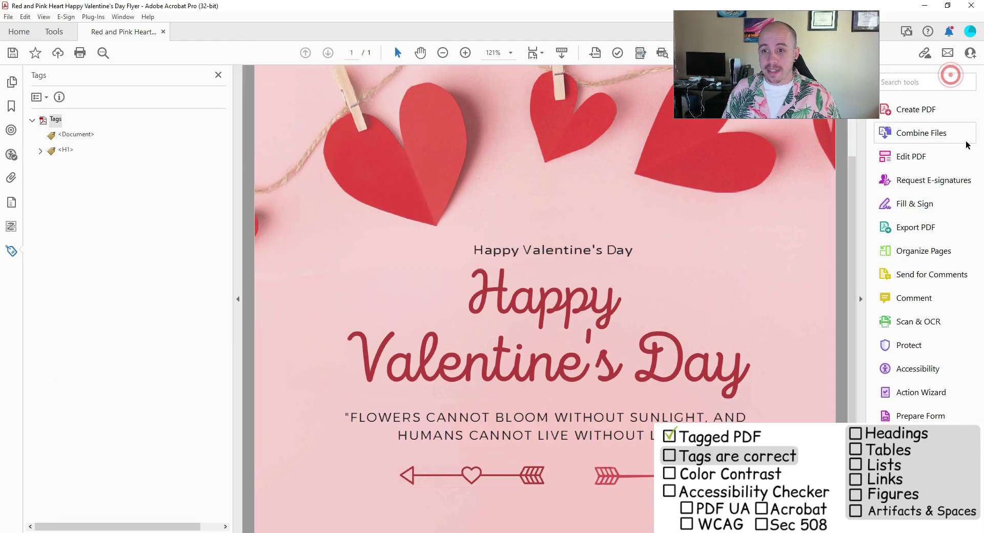
{"action": "left_click", "coordinate": [915, 153]}
{"action": "left_click", "coordinate": [584, 280]}
{"action": "right_click", "coordinate": [583, 279]}
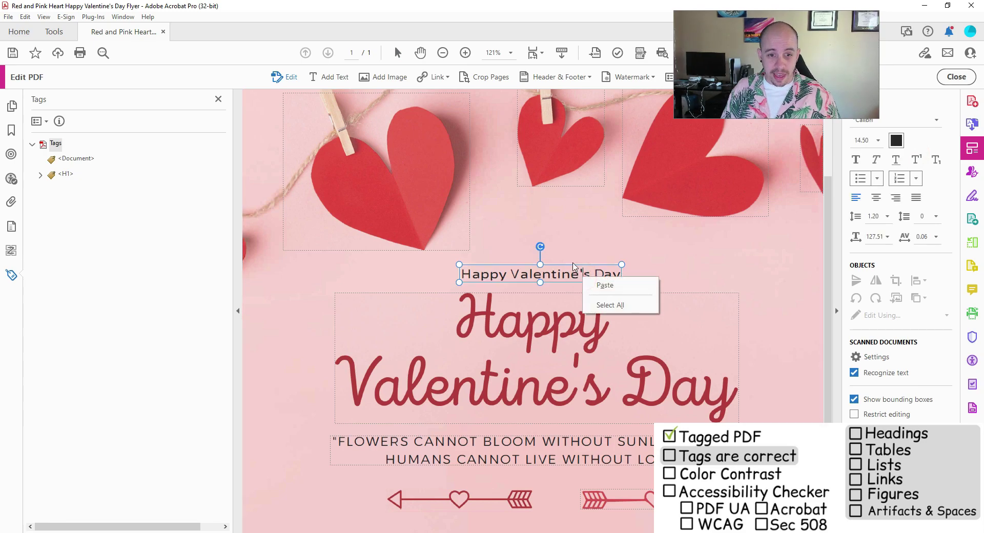
{"action": "right_click", "coordinate": [575, 266]}
{"action": "mouse_move", "coordinate": [602, 358]}
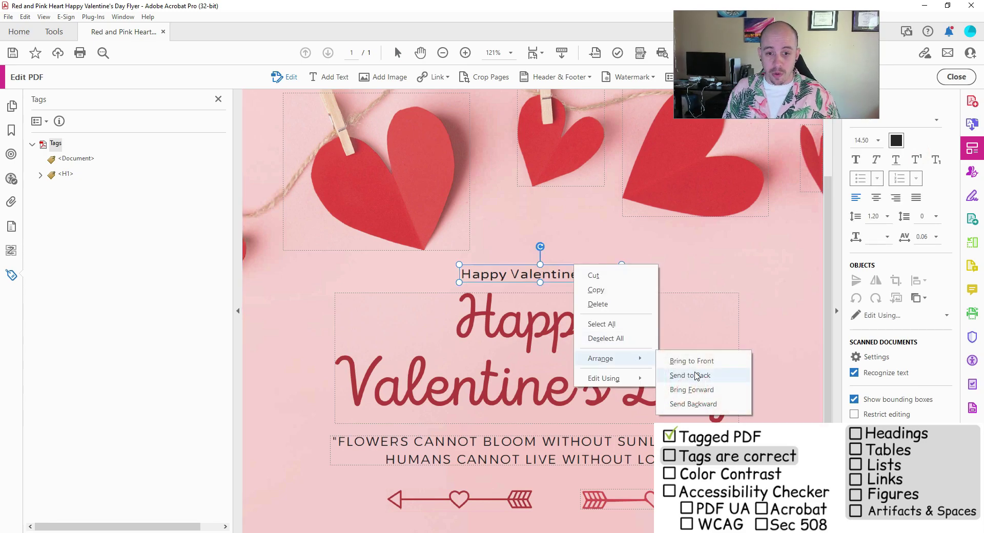
{"action": "left_click", "coordinate": [699, 375]}
{"action": "left_click", "coordinate": [956, 76]}
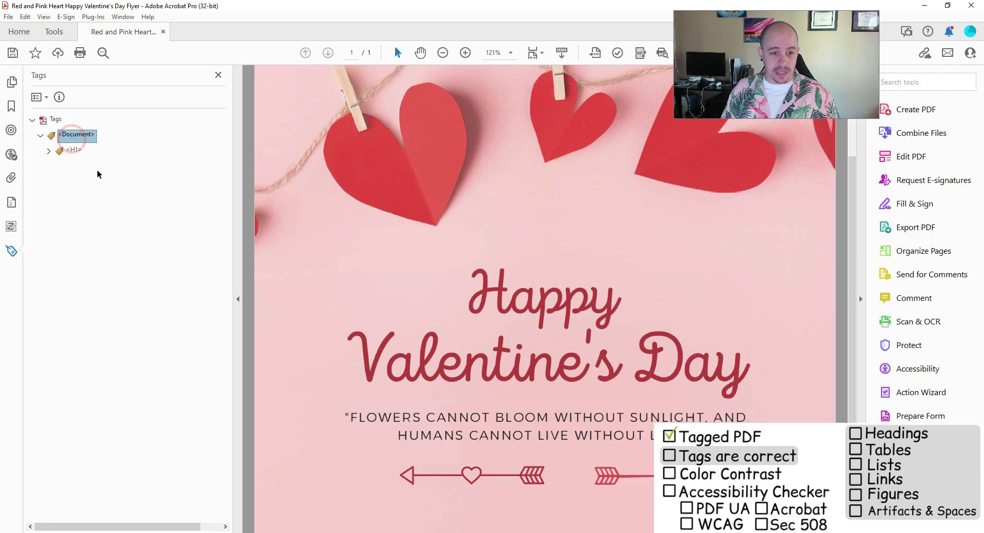
{"action": "scroll", "coordinate": [619, 345], "scroll_direction": "down", "scroll_amount": 3}
{"action": "scroll", "coordinate": [619, 345], "scroll_direction": "up", "scroll_amount": 3}
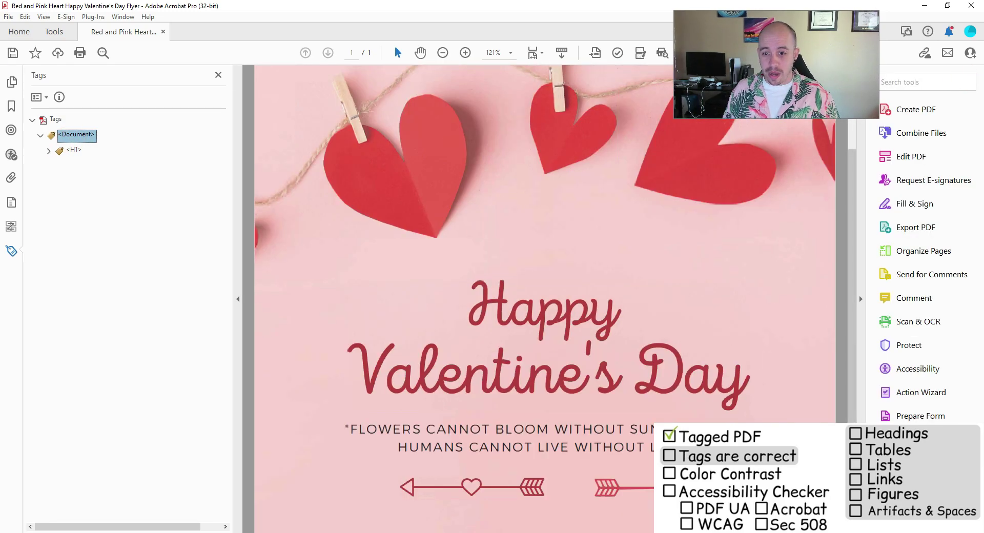
Step: Tag the two-line quote as a paragraph and move its <P> tag after <H1> in Document
{"action": "left_click", "coordinate": [917, 368]}
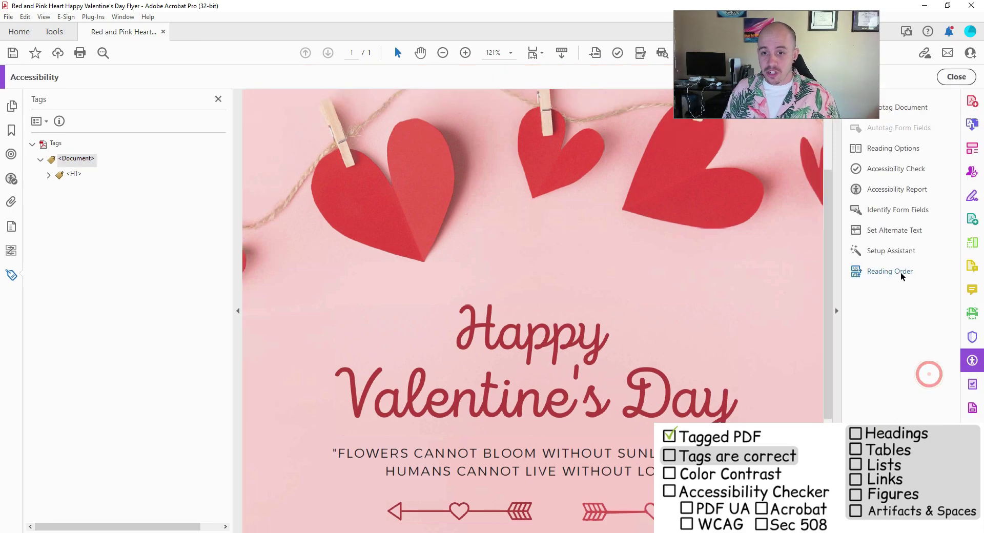
{"action": "left_click", "coordinate": [901, 273]}
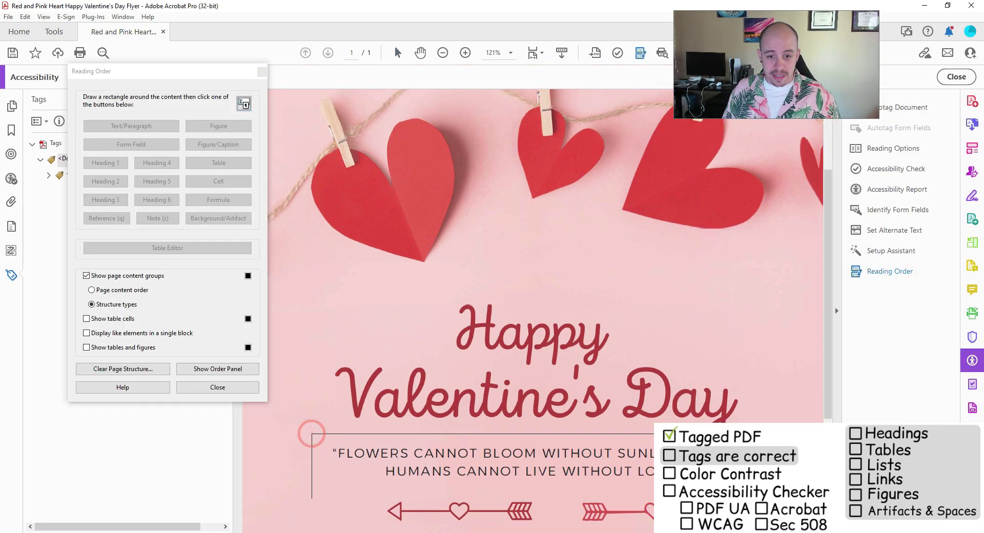
{"action": "left_click_drag", "start_coordinate": [311, 436], "coordinate": [661, 497]}
{"action": "left_click", "coordinate": [150, 126]}
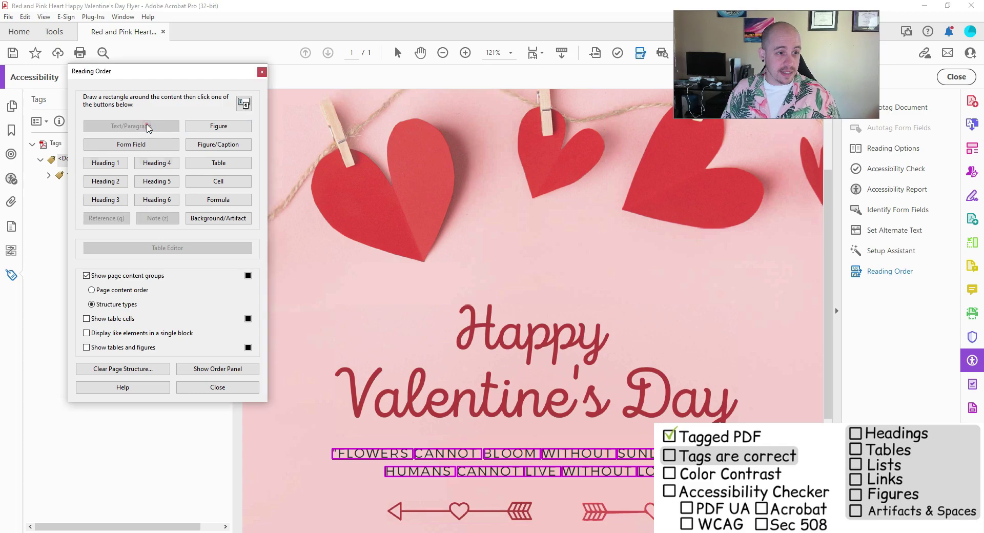
{"action": "left_click", "coordinate": [229, 388]}
{"action": "left_click_drag", "start_coordinate": [64, 158], "coordinate": [71, 199]}
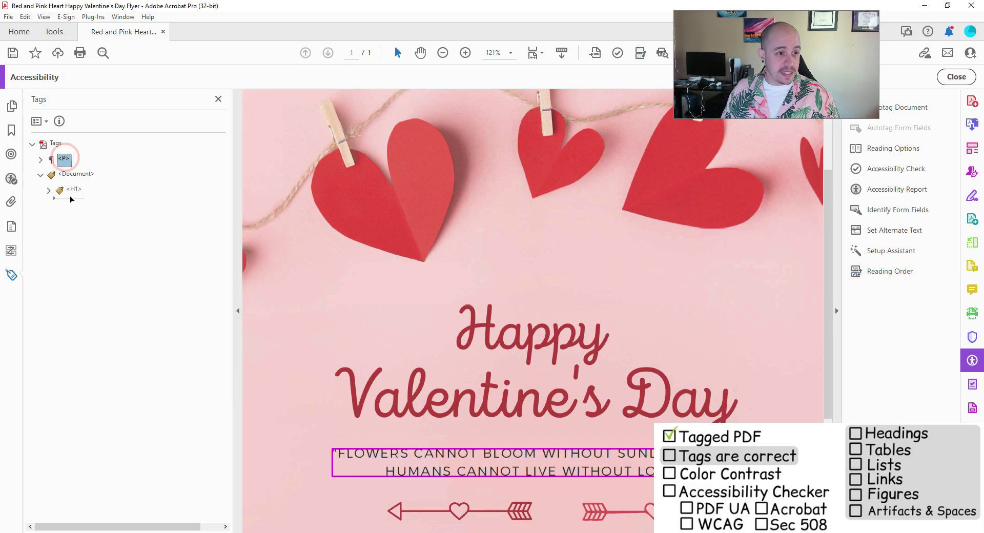
Step: Check in the tag tree which content the <H1> and <P> tags cover
{"action": "scroll", "coordinate": [675, 307], "scroll_direction": "down", "scroll_amount": 1, "text": "ctrl"}
{"action": "scroll", "coordinate": [675, 307], "scroll_direction": "down", "scroll_amount": 2, "text": "ctrl"}
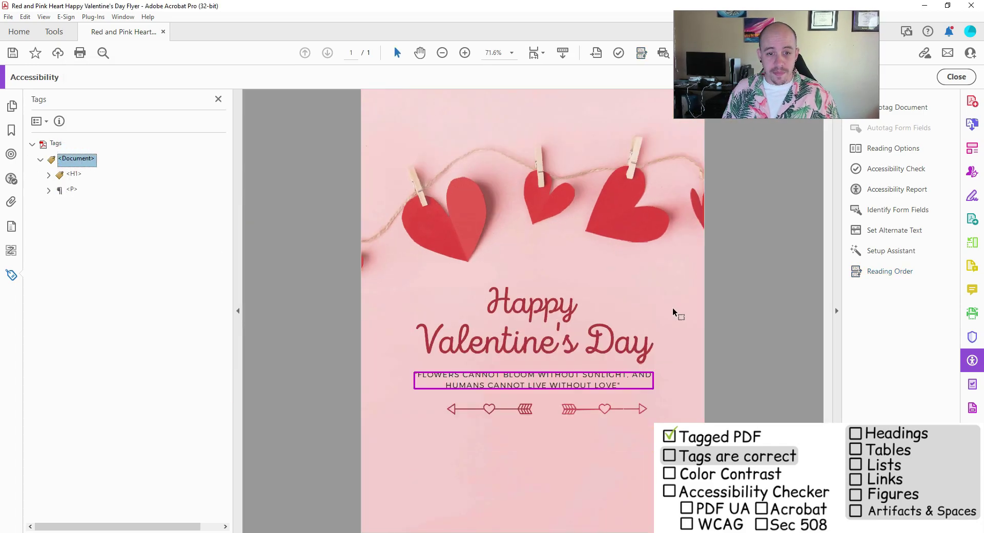
{"action": "scroll", "coordinate": [672, 308], "scroll_direction": "down", "scroll_amount": 1, "text": "ctrl"}
{"action": "left_click", "coordinate": [75, 175]}
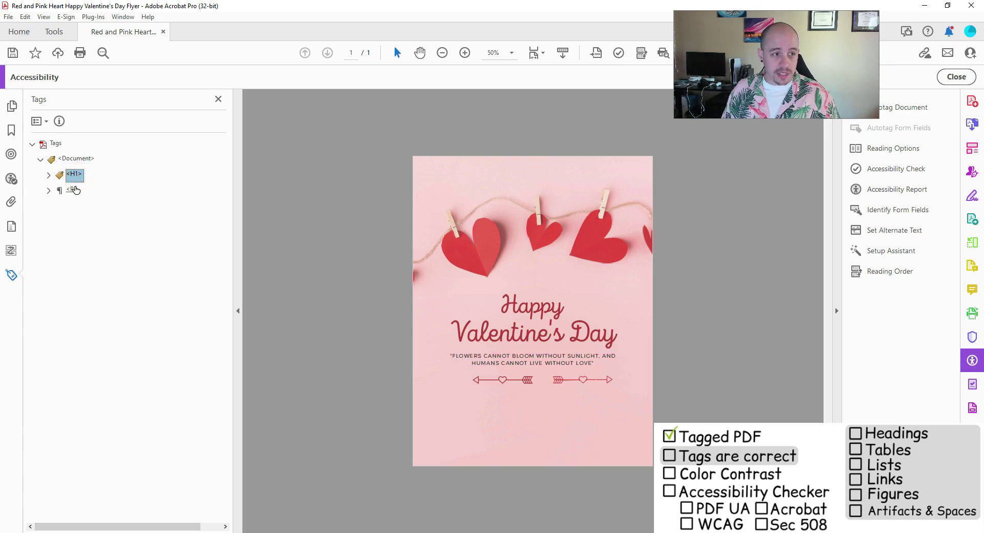
{"action": "left_click", "coordinate": [73, 190]}
{"action": "scroll", "coordinate": [584, 264], "scroll_direction": "up", "scroll_amount": 2, "text": "ctrl"}
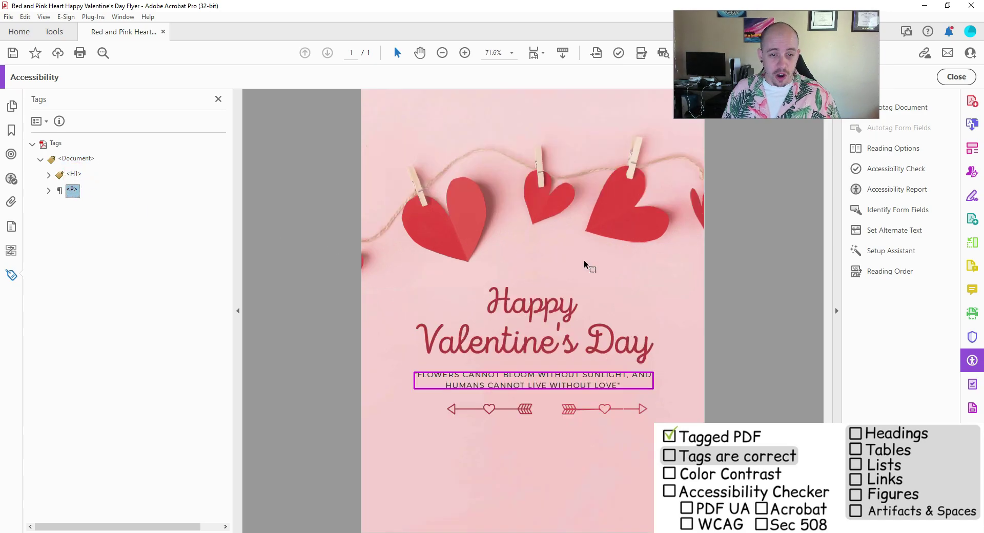
Step: Expand <H1> and <P> to confirm the heading and quote text, then collapse both
{"action": "left_click", "coordinate": [48, 175]}
{"action": "left_click", "coordinate": [74, 174]}
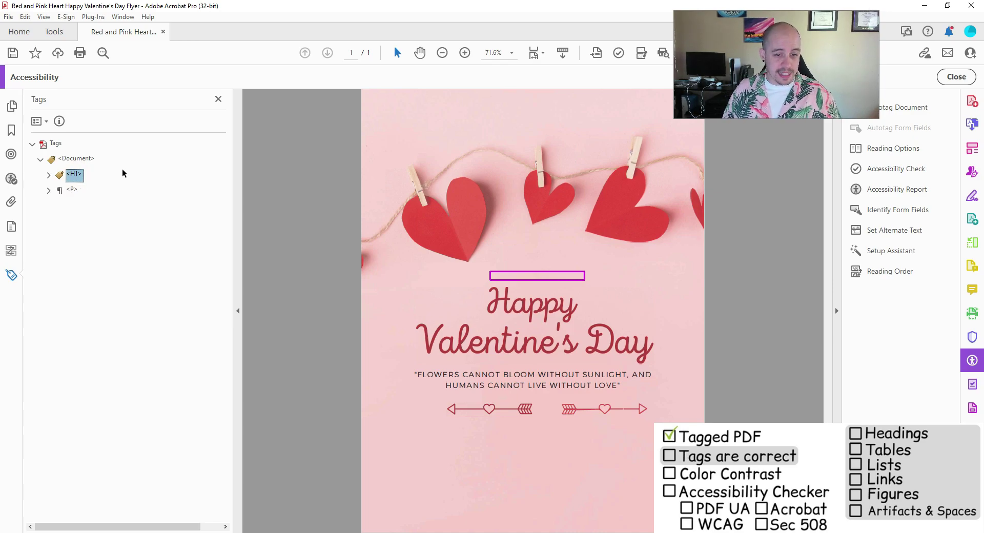
{"action": "key", "text": "Down"}
{"action": "key", "text": "Down"}
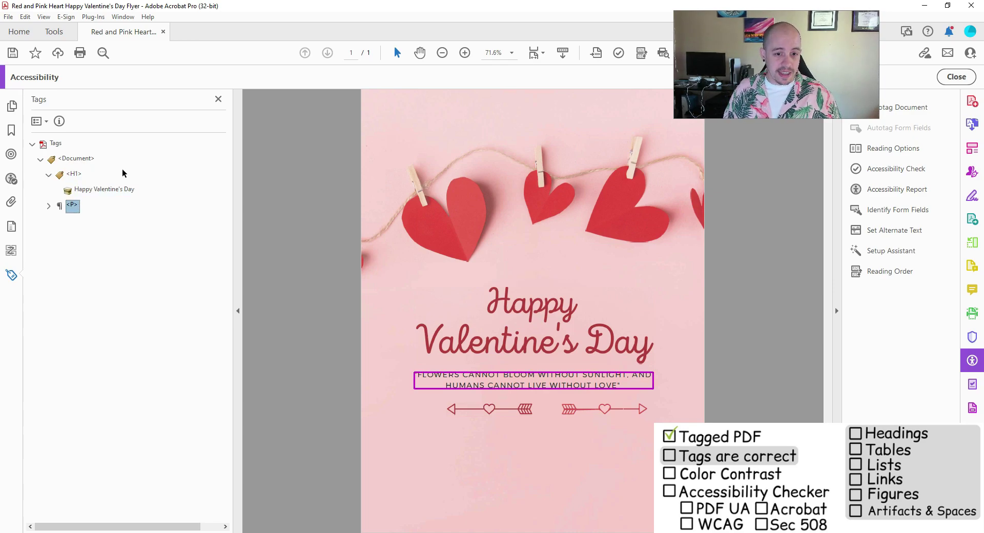
{"action": "key", "text": "Right"}
{"action": "key", "text": "Right"}
{"action": "key", "text": "Left"}
{"action": "key", "text": "Left"}
{"action": "key", "text": "Up"}
{"action": "key", "text": "Up"}
{"action": "key", "text": "Left"}
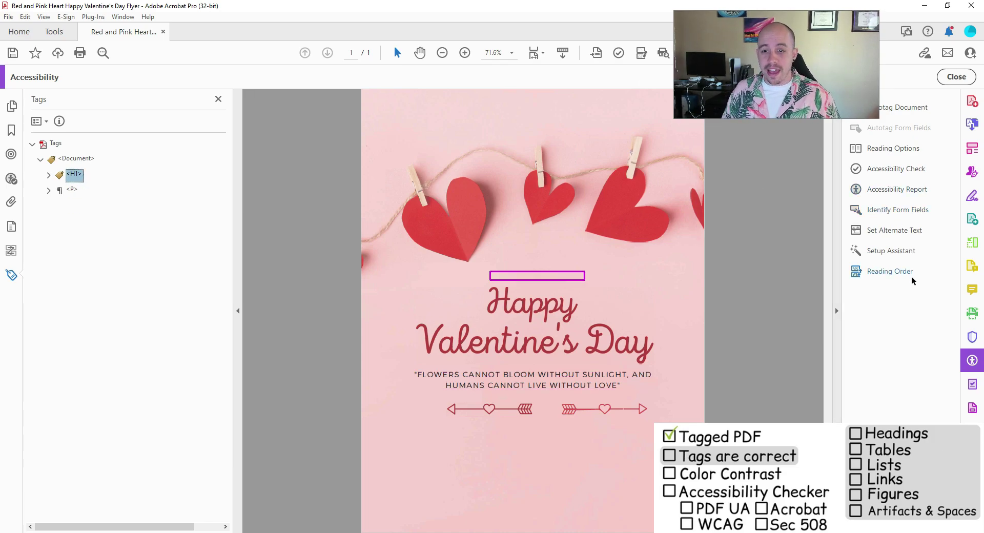
Step: Rerun the accessibility check, locate the eight failed Tagged content elements, and return to Tags
{"action": "left_click", "coordinate": [897, 169]}
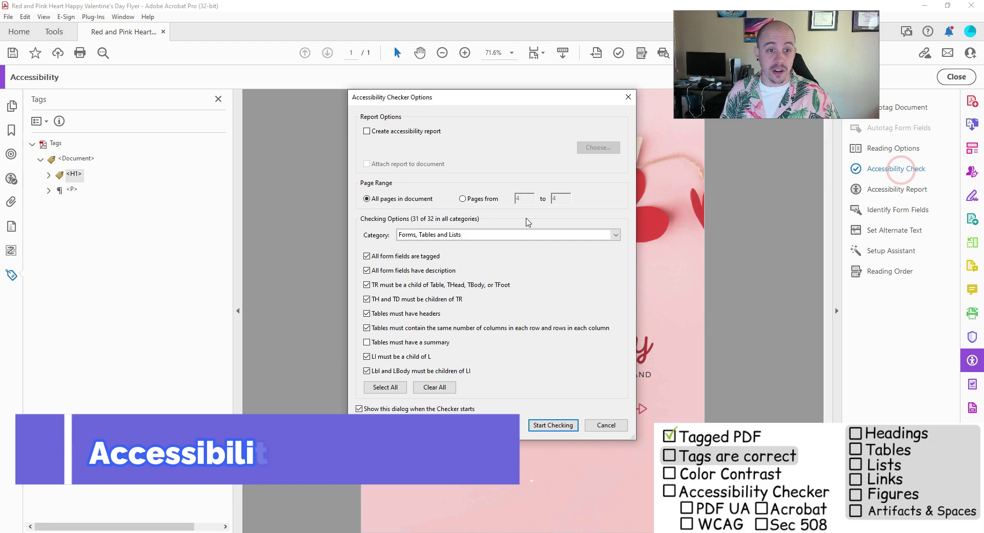
{"action": "left_click", "coordinate": [558, 425]}
{"action": "left_click", "coordinate": [82, 369]}
{"action": "left_click", "coordinate": [82, 386]}
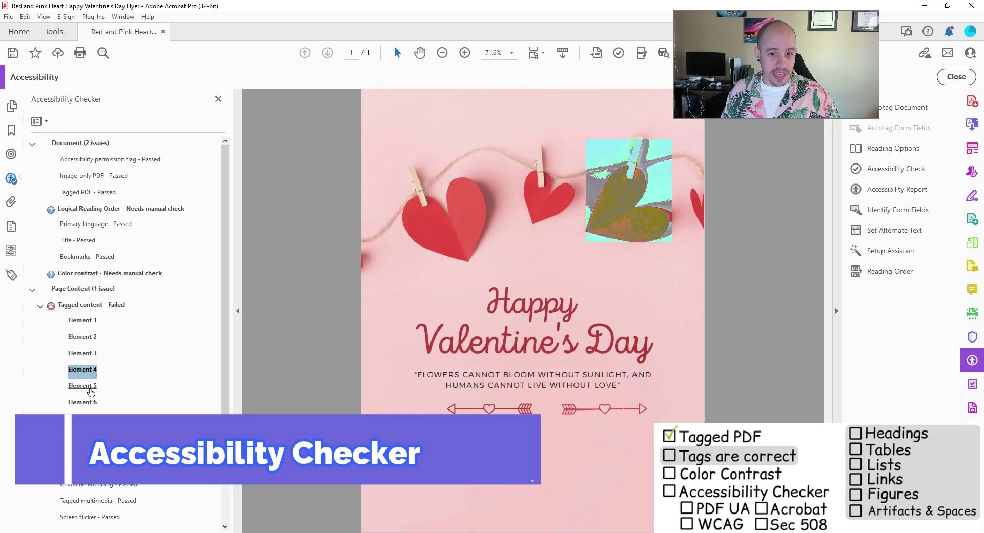
{"action": "left_click", "coordinate": [87, 402]}
{"action": "left_click", "coordinate": [87, 419]}
{"action": "left_click", "coordinate": [90, 435]}
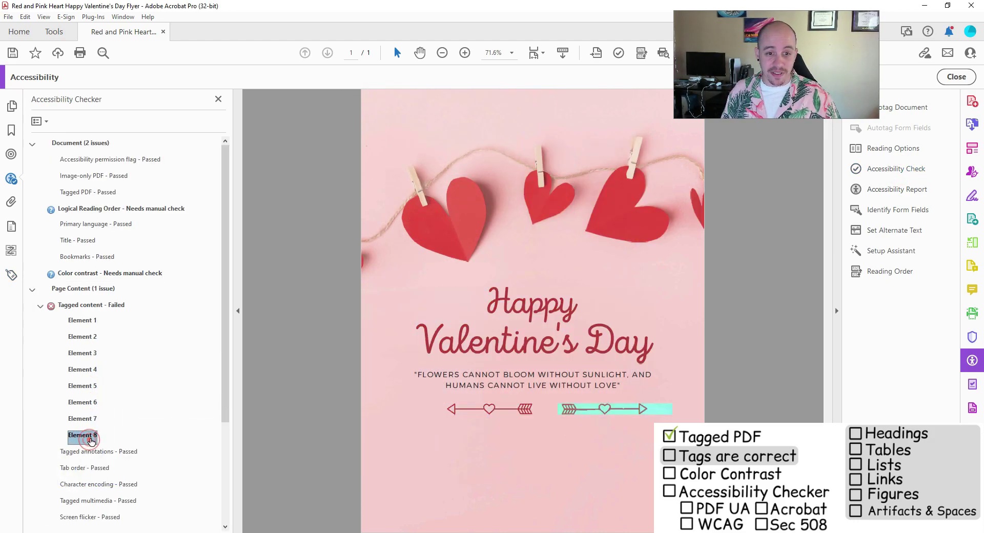
{"action": "scroll", "coordinate": [94, 326], "scroll_direction": "down", "scroll_amount": 5}
{"action": "left_click", "coordinate": [11, 275]}
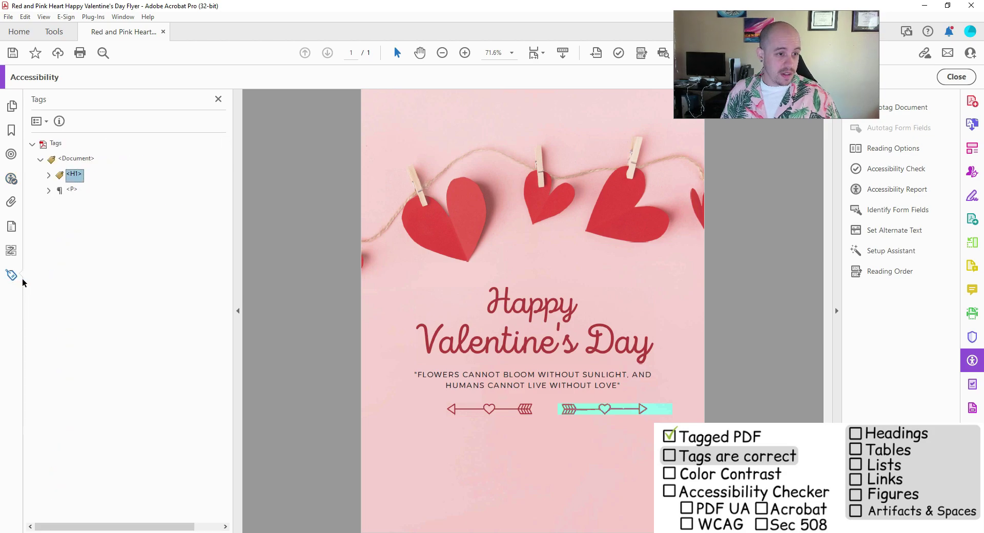
Step: Create a new Art tag under Document next to the paragraph tag
{"action": "right_click", "coordinate": [71, 193]}
{"action": "left_click", "coordinate": [90, 201]}
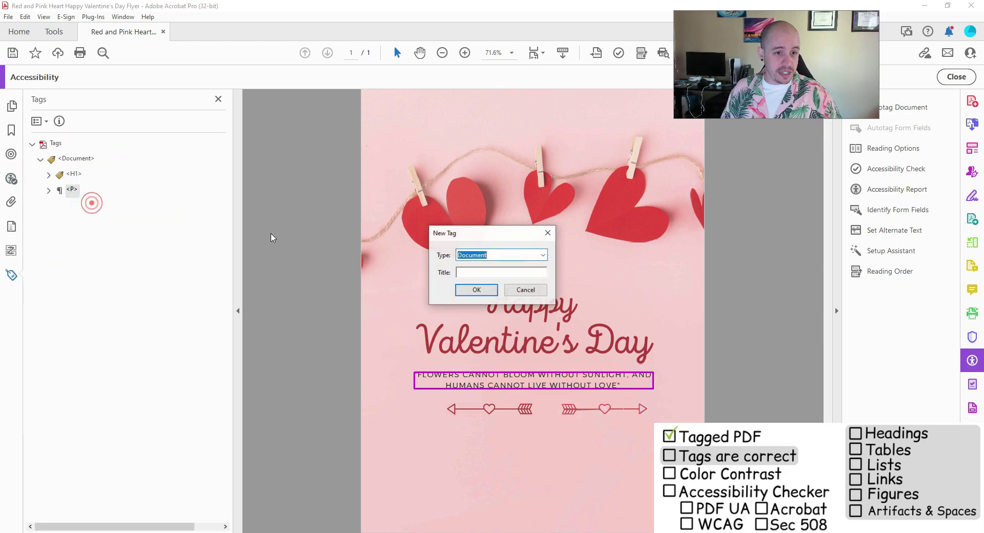
{"action": "type", "text": "Art"}
{"action": "left_click", "coordinate": [477, 290]}
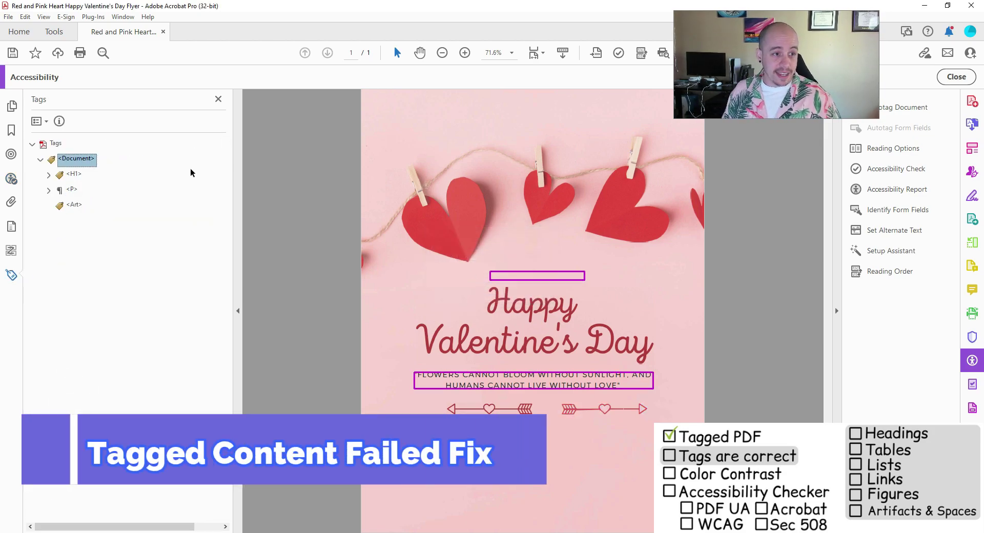
{"action": "left_click", "coordinate": [74, 205]}
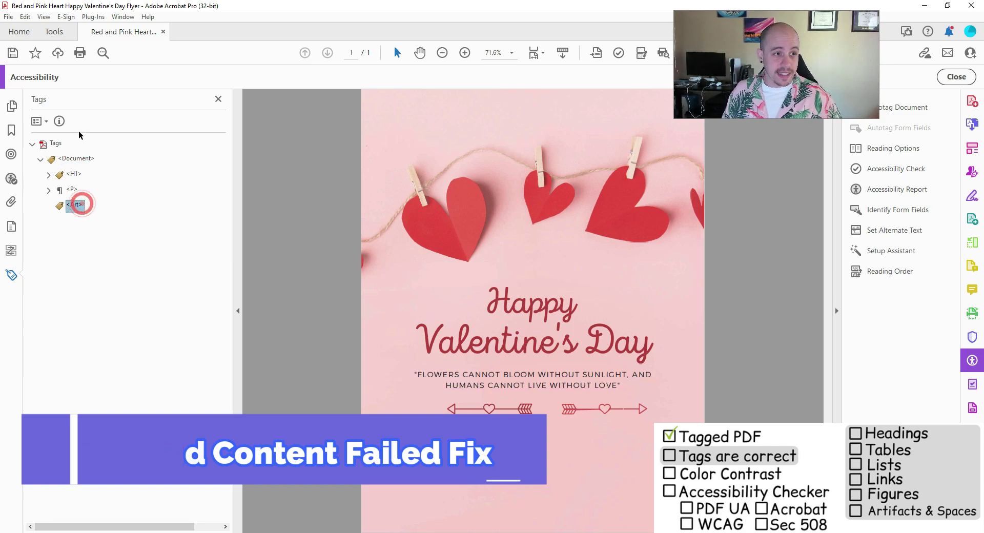
Step: Find Unmarked Content across the whole document and tag each found item into Art
{"action": "left_click", "coordinate": [41, 123]}
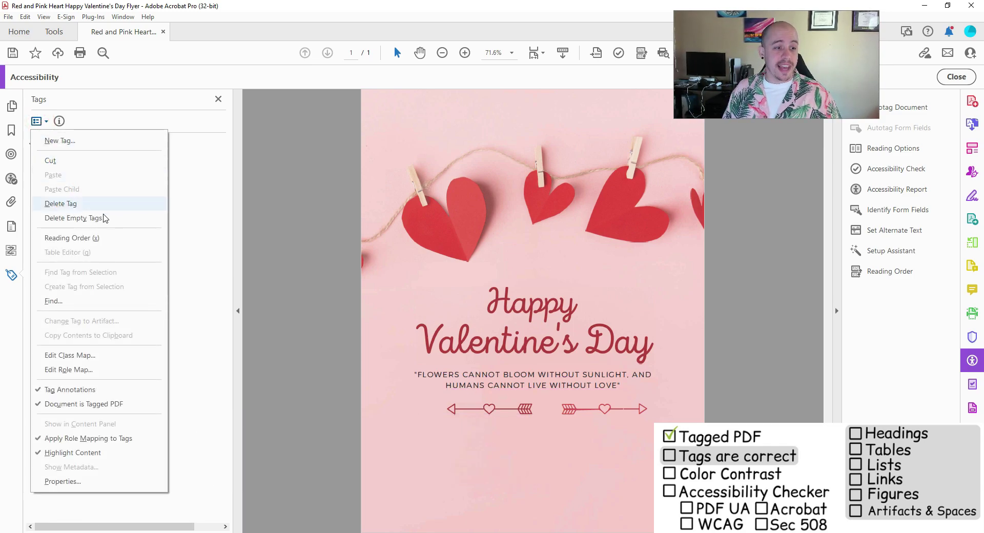
{"action": "left_click", "coordinate": [87, 301]}
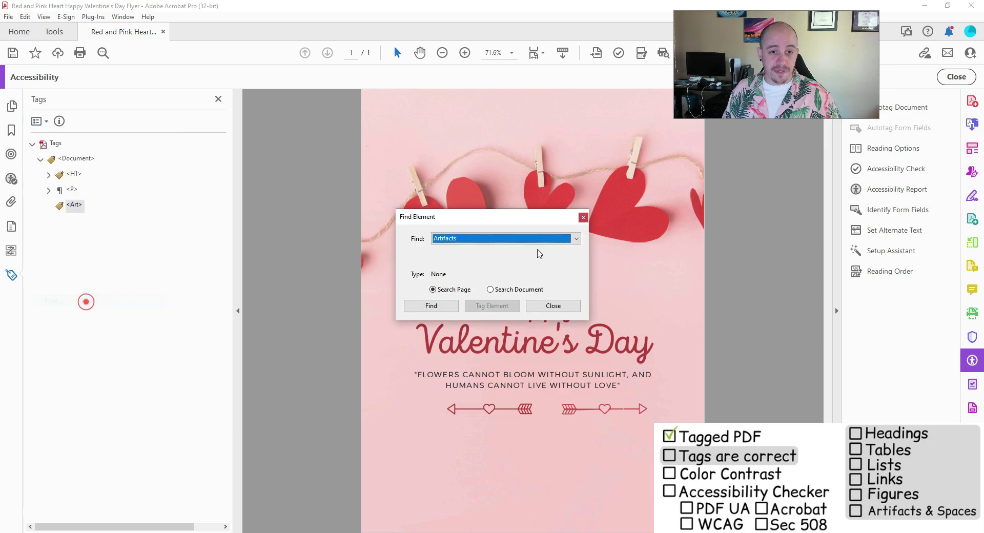
{"action": "left_click", "coordinate": [568, 242]}
{"action": "left_click", "coordinate": [502, 287]}
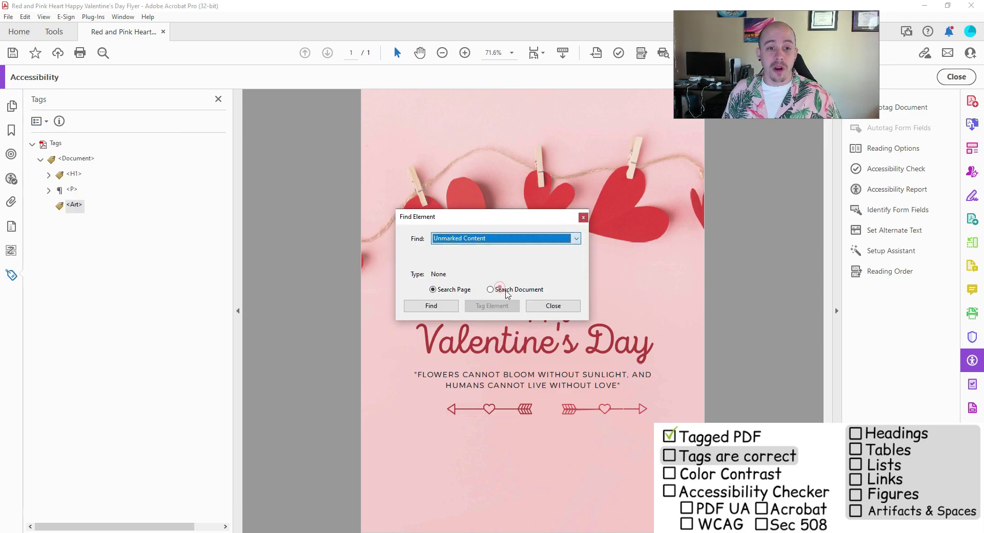
{"action": "left_click", "coordinate": [505, 290]}
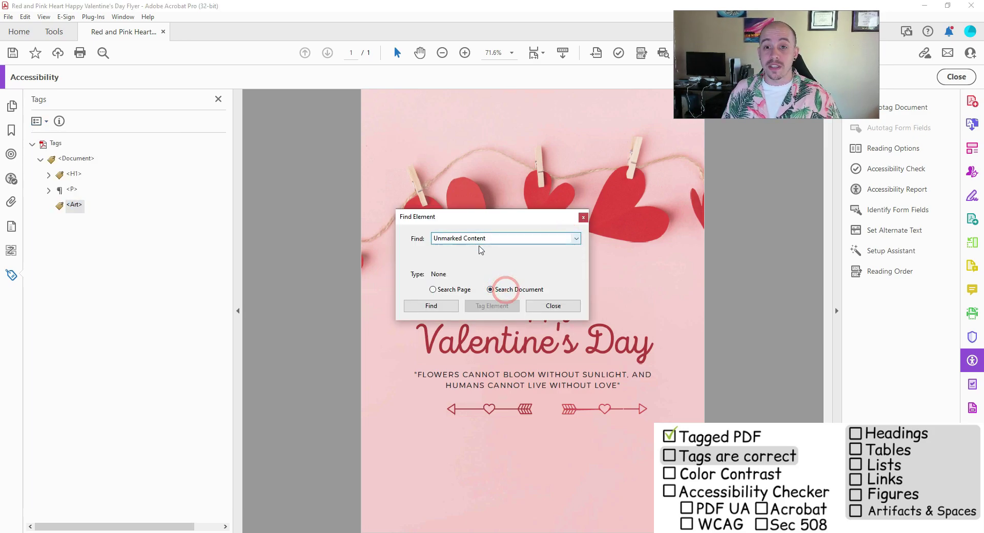
{"action": "left_click", "coordinate": [444, 307]}
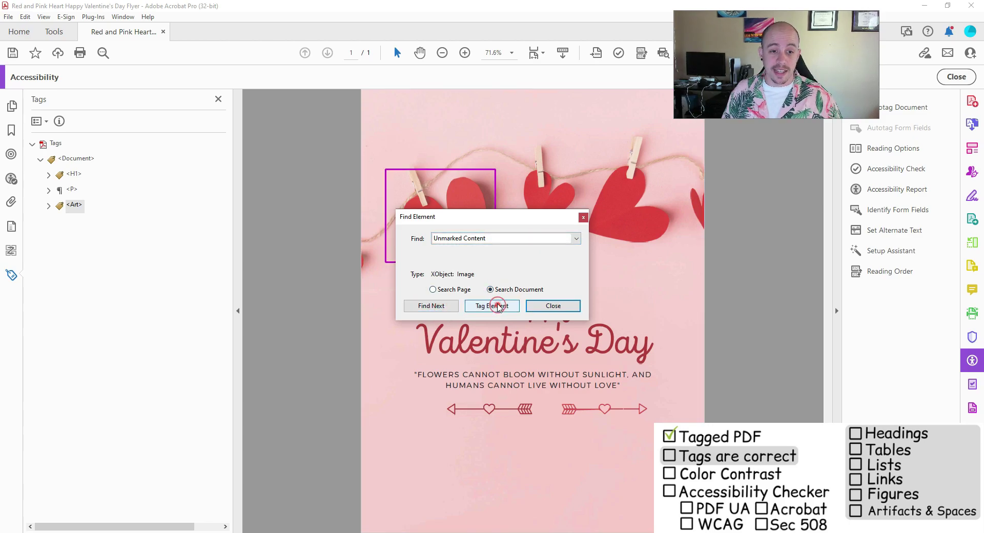
{"action": "left_click", "coordinate": [496, 306]}
{"action": "left_click", "coordinate": [499, 305]}
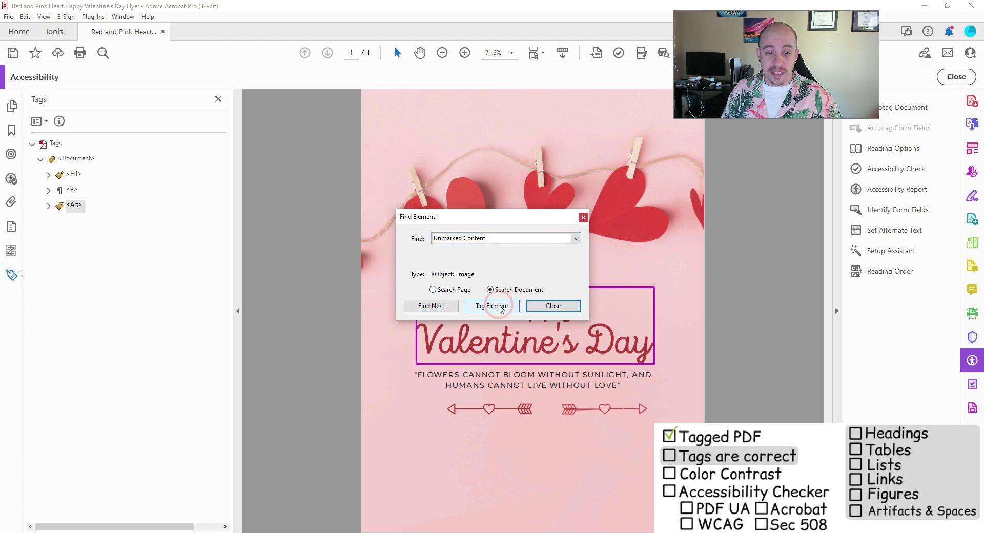
{"action": "left_click", "coordinate": [499, 306]}
{"action": "left_click", "coordinate": [499, 306]}
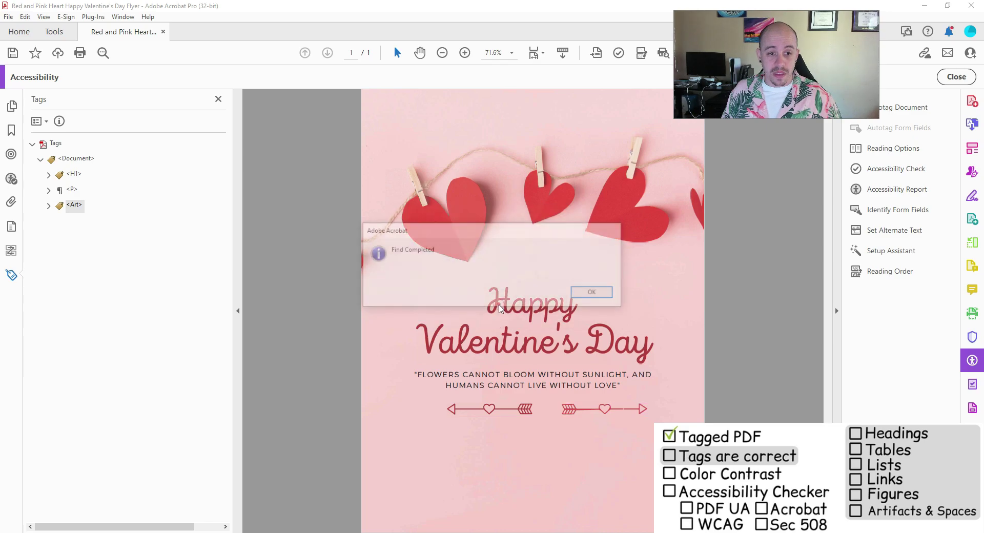
{"action": "left_click", "coordinate": [588, 297]}
Step: Select all image tags under <Art> and change them to artifacts
{"action": "left_click", "coordinate": [562, 303]}
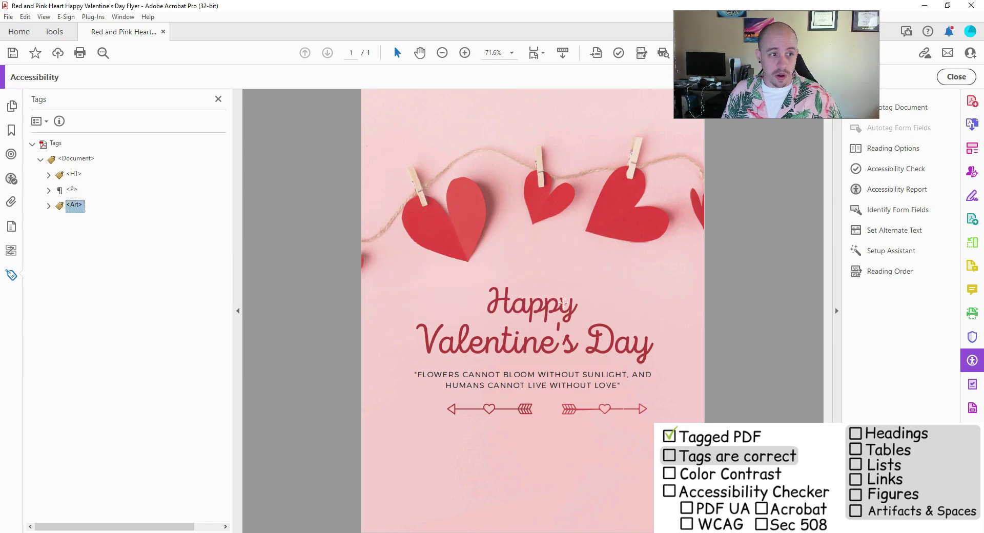
{"action": "left_click", "coordinate": [49, 206]}
{"action": "left_click", "coordinate": [97, 220]}
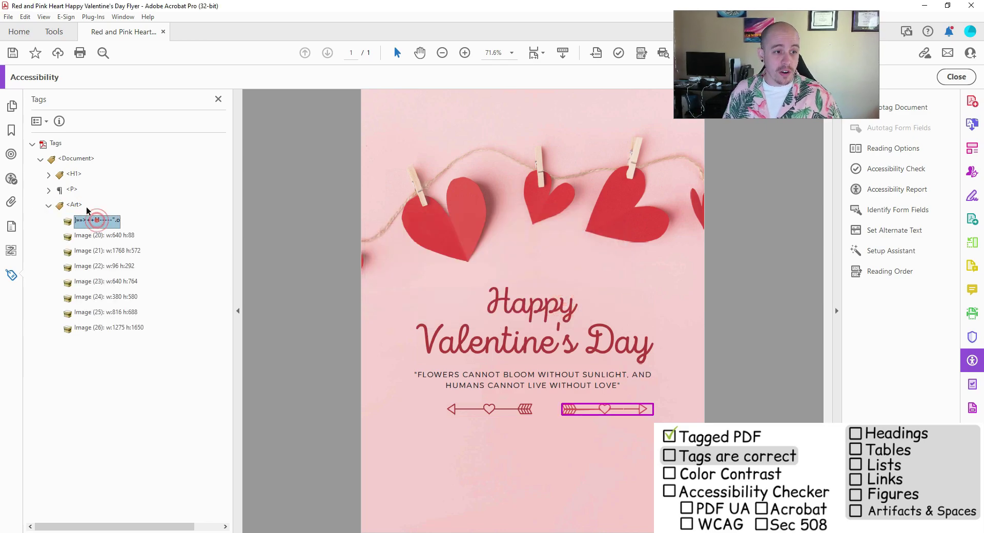
{"action": "key", "text": "Down"}
{"action": "key", "text": "Down"}
{"action": "key", "text": "Down"}
{"action": "key", "text": "Down"}
{"action": "key", "text": "Down"}
{"action": "key", "text": "Down"}
{"action": "key", "text": "Down"}
{"action": "key", "text": "Down"}
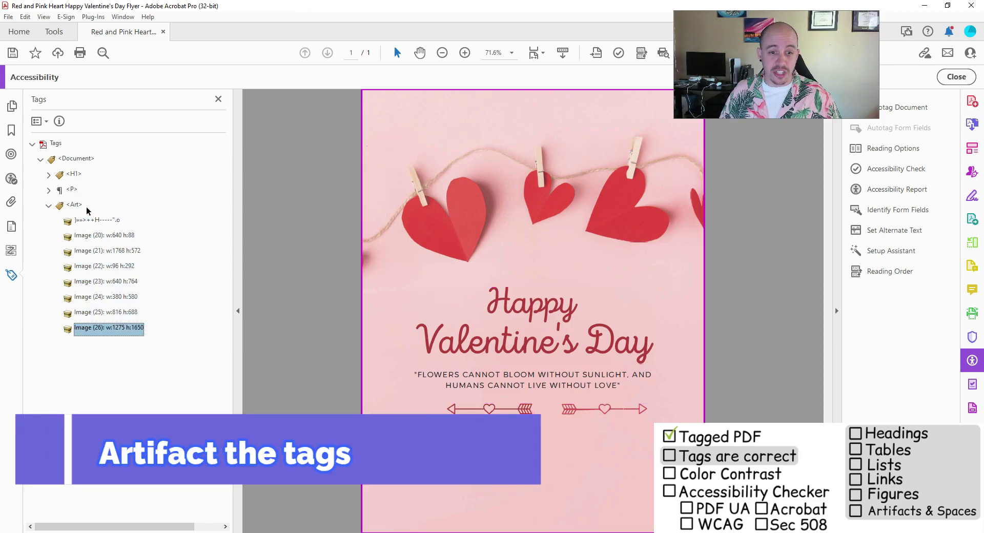
{"action": "key", "text": "shift+Up"}
{"action": "key", "text": "shift+Up"}
{"action": "key", "text": "shift+Up"}
{"action": "key", "text": "shift+Up"}
{"action": "key", "text": "shift+Up"}
{"action": "key", "text": "shift+Up"}
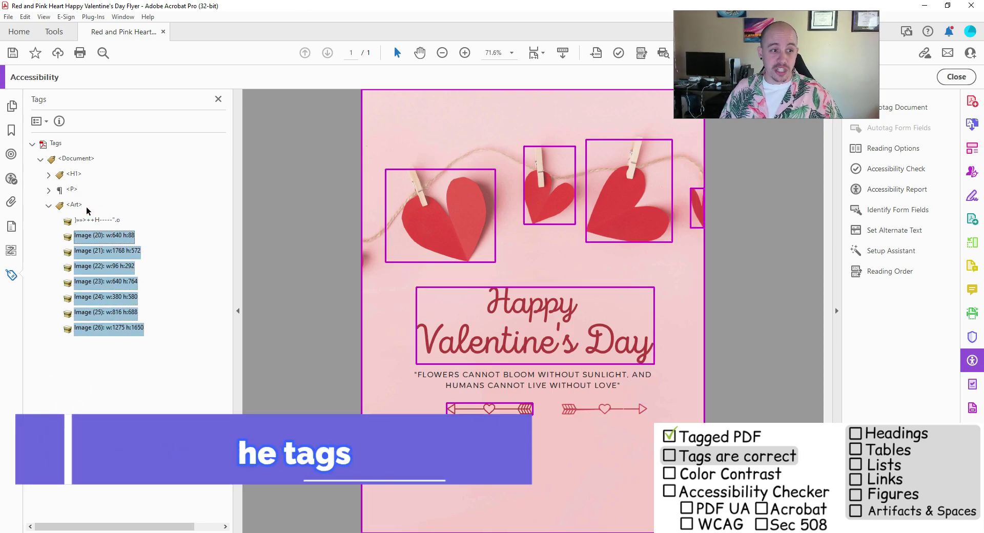
{"action": "key", "text": "shift+Up"}
{"action": "key", "text": "shift+Up"}
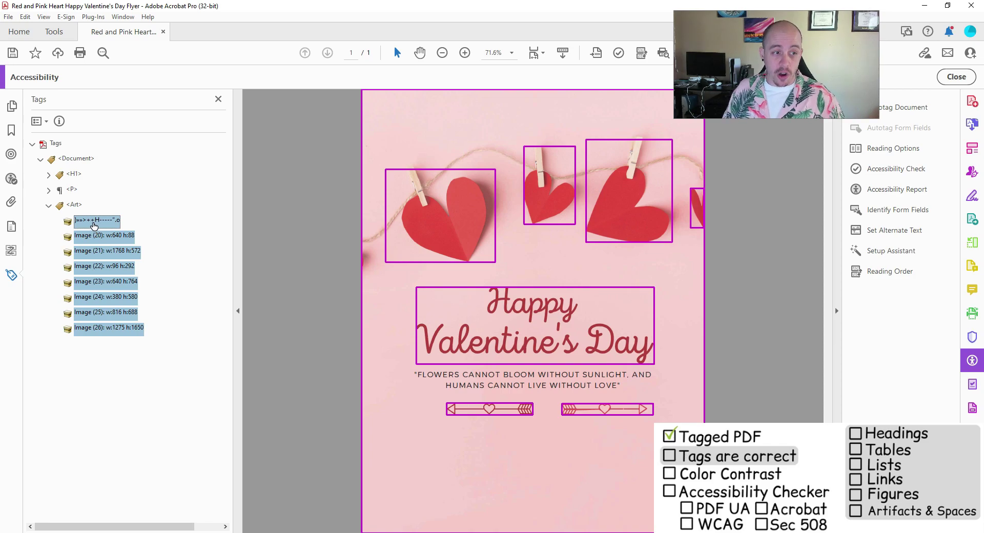
{"action": "right_click", "coordinate": [94, 226]}
{"action": "left_click", "coordinate": [158, 373]}
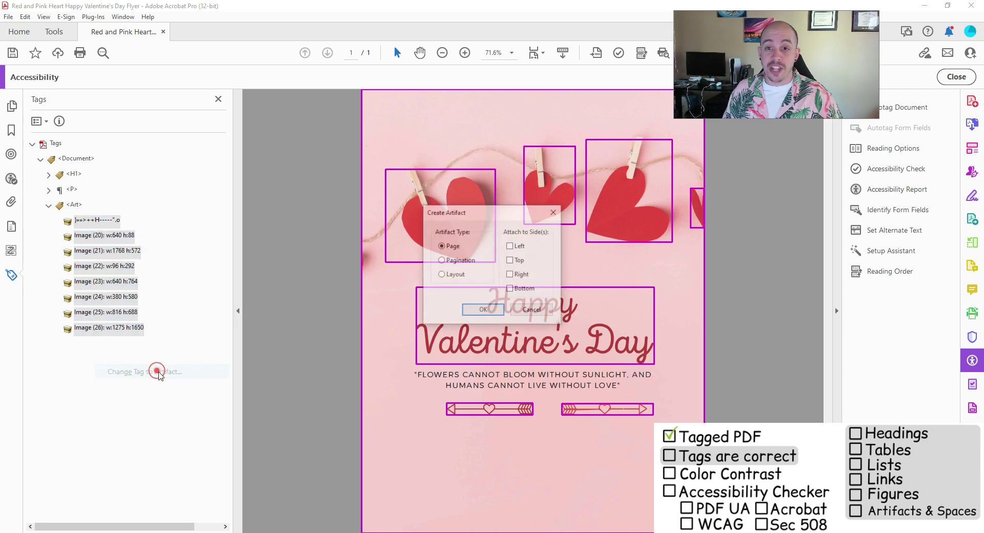
{"action": "left_click", "coordinate": [484, 311]}
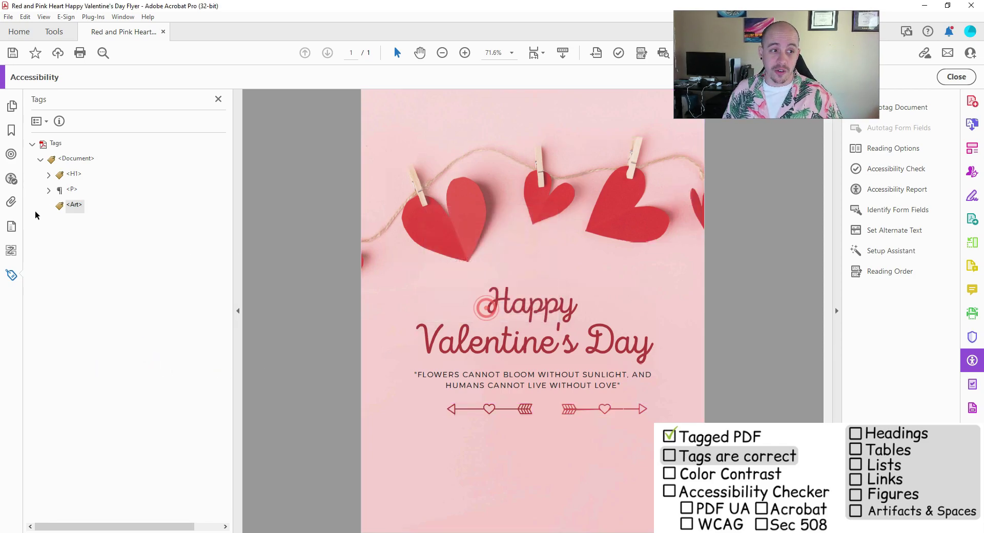
{"action": "left_click", "coordinate": [919, 175]}
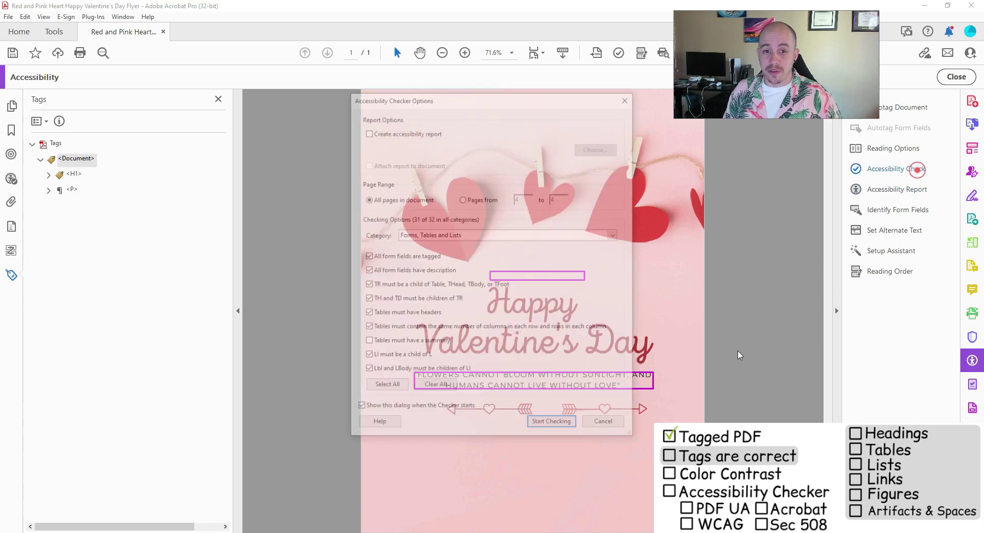
{"action": "left_click", "coordinate": [557, 429]}
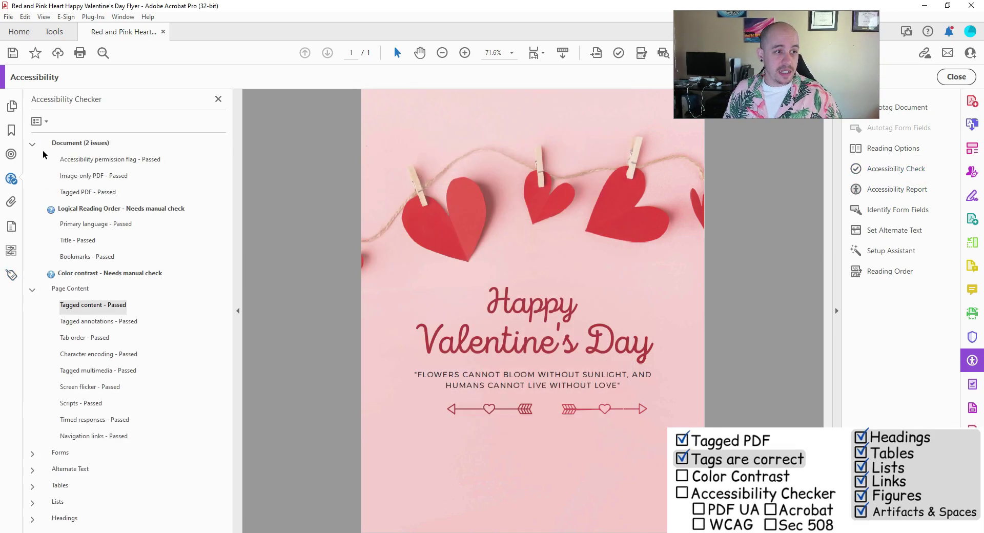
{"action": "left_click", "coordinate": [33, 144]}
{"action": "left_click", "coordinate": [31, 161]}
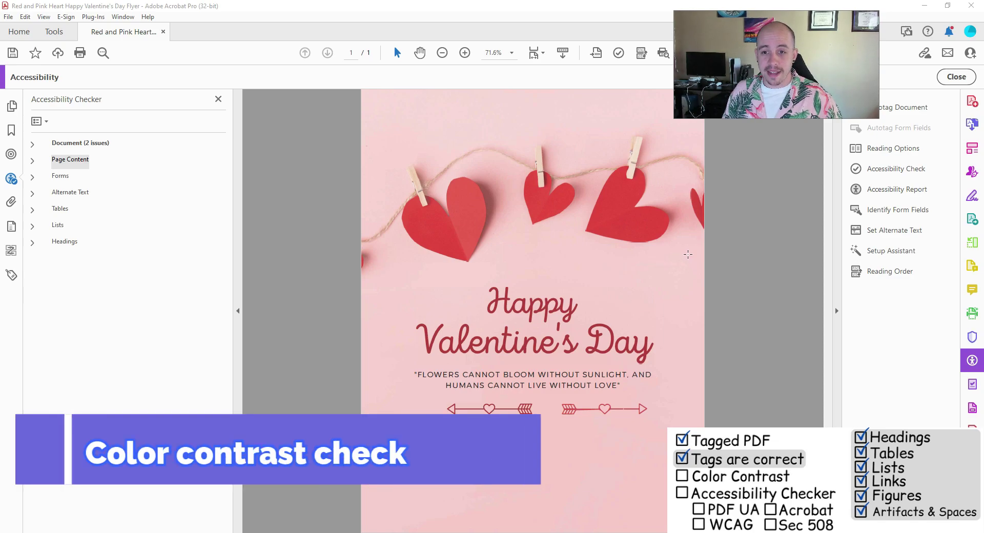
Step: Sample the red heading text and pink background in Colour Contrast Analyser, measuring 4:1
{"action": "left_click", "coordinate": [330, 88]}
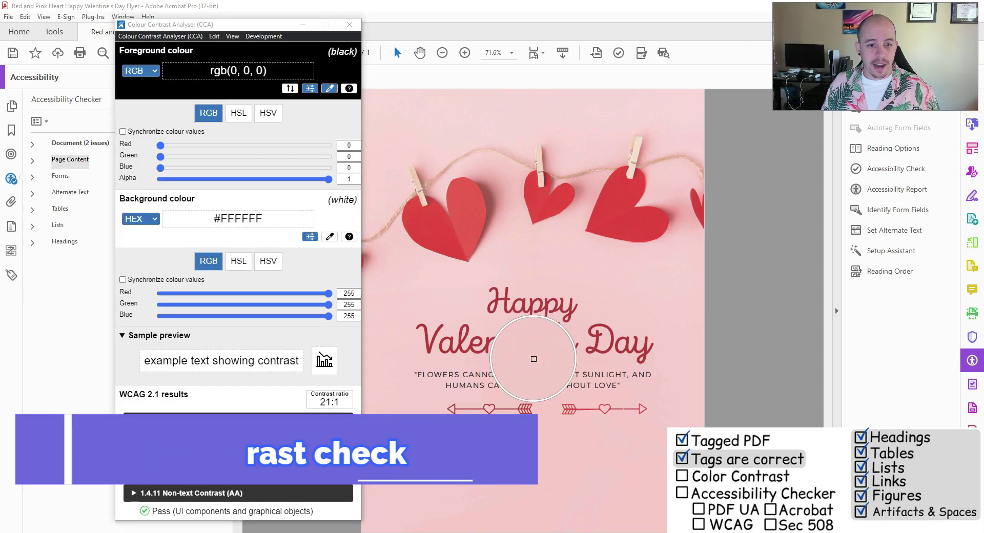
{"action": "left_click", "coordinate": [604, 338]}
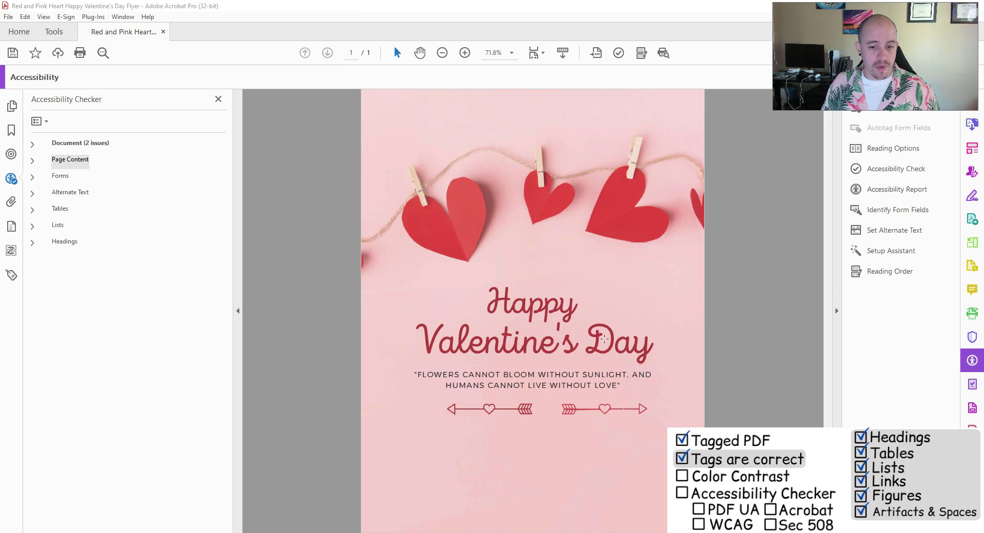
{"action": "double_click", "coordinate": [663, 5]}
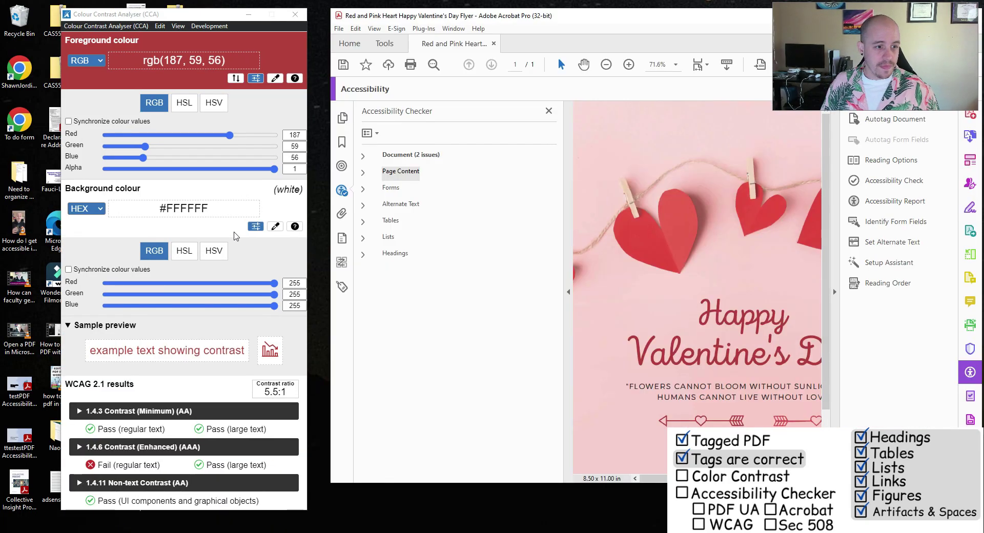
{"action": "left_click", "coordinate": [276, 226]}
{"action": "left_click", "coordinate": [666, 301]}
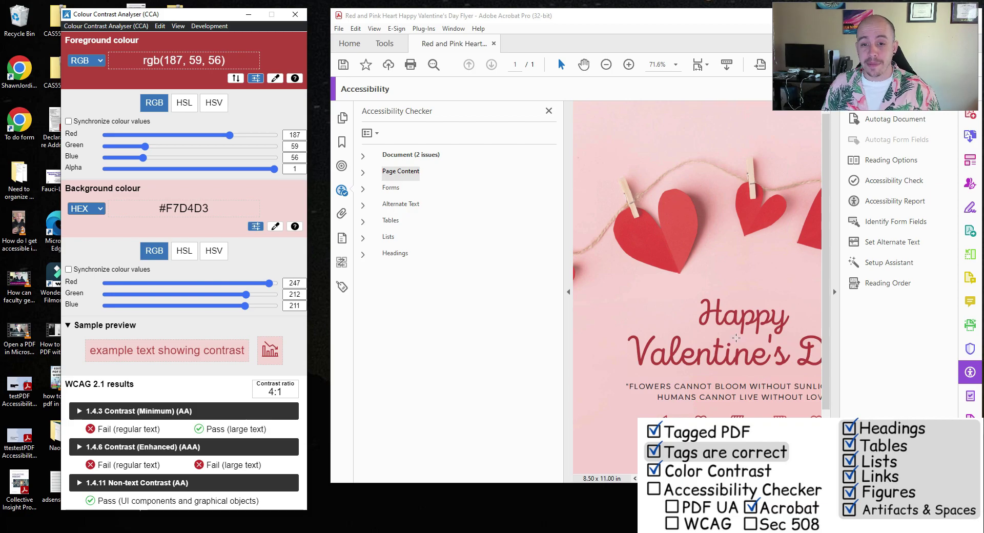
{"action": "scroll", "coordinate": [736, 338], "scroll_direction": "down", "scroll_amount": 2}
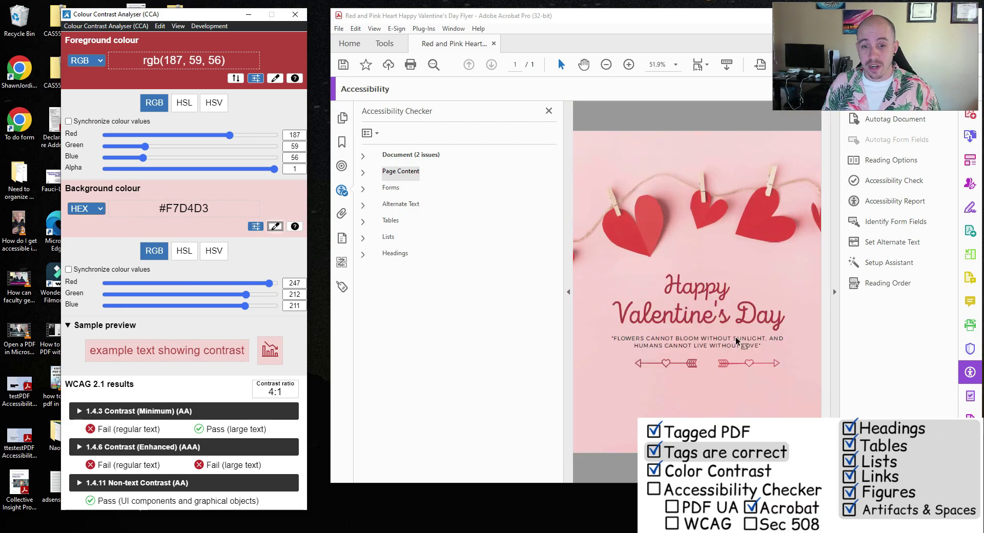
{"action": "scroll", "coordinate": [672, 310], "scroll_direction": "up", "scroll_amount": 2}
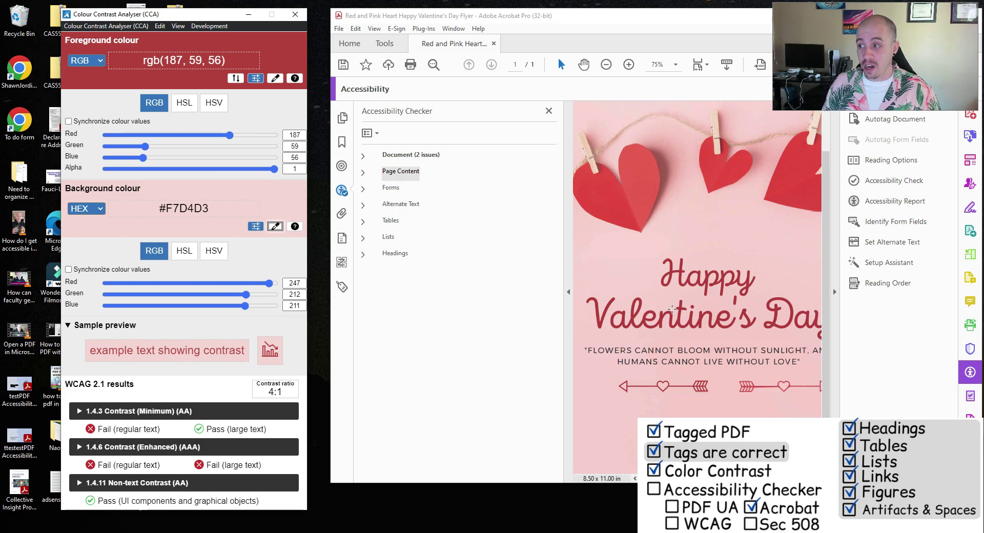
Step: Review the flyer's <H1> and <P> tag areas in the tag tree, save the flyer, and close the tree
{"action": "left_click", "coordinate": [342, 287]}
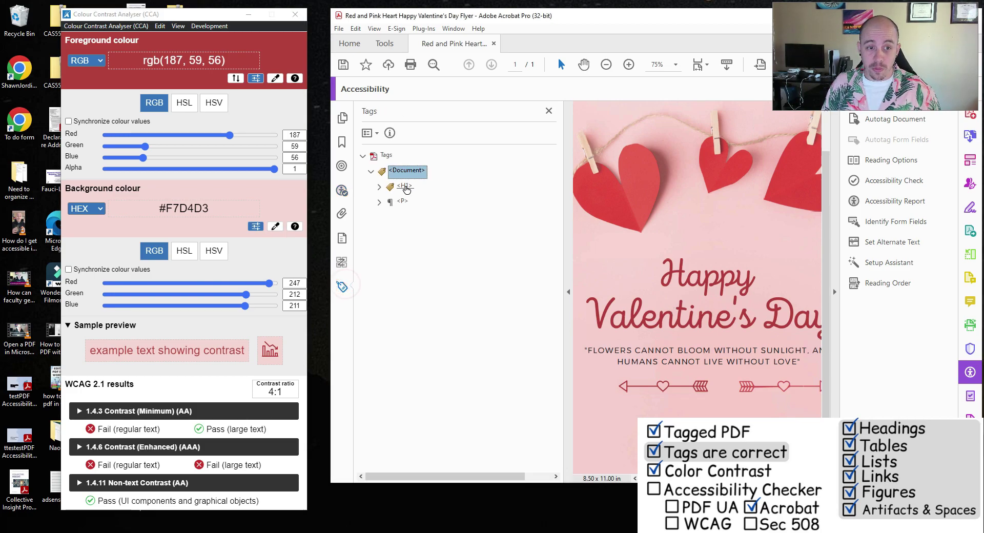
{"action": "left_click", "coordinate": [405, 187]}
{"action": "key", "text": "Down"}
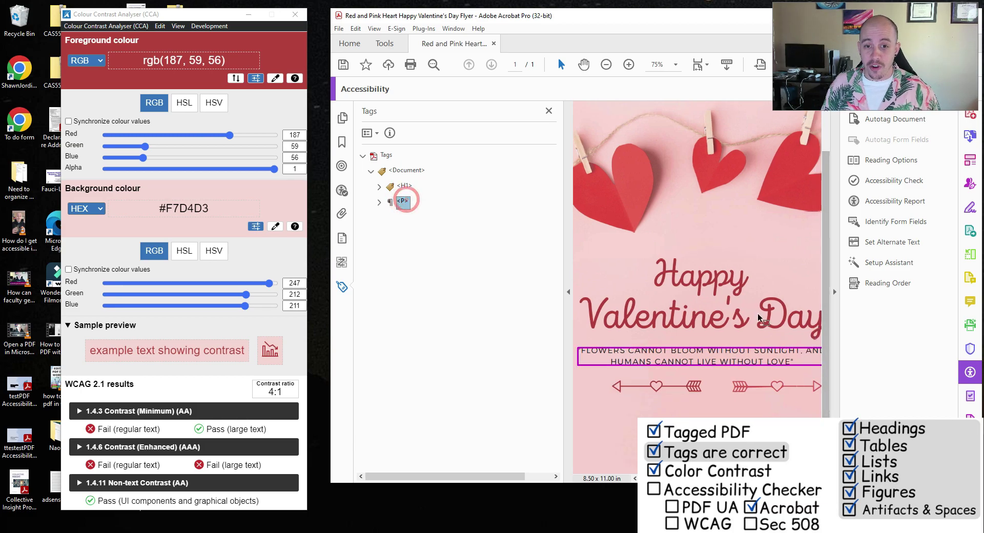
{"action": "scroll", "coordinate": [758, 317], "scroll_direction": "down", "scroll_amount": 3}
{"action": "scroll", "coordinate": [758, 318], "scroll_direction": "up", "scroll_amount": 2}
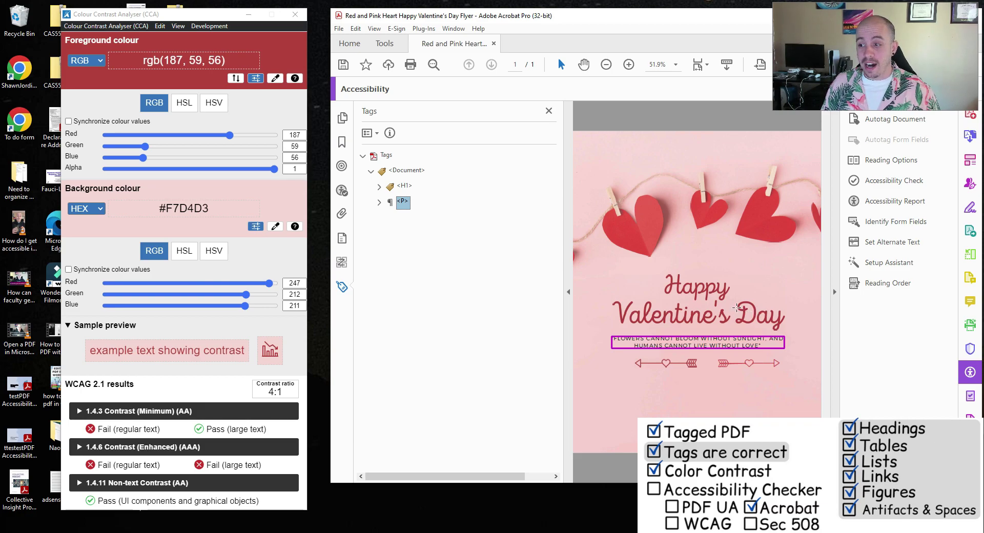
{"action": "key", "text": "ctrl+s"}
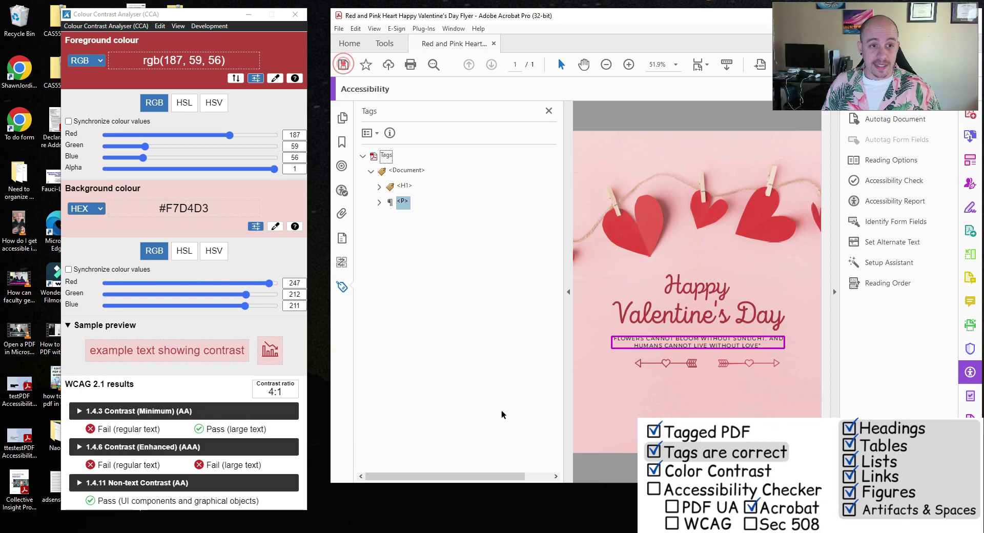
{"action": "left_click", "coordinate": [549, 111]}
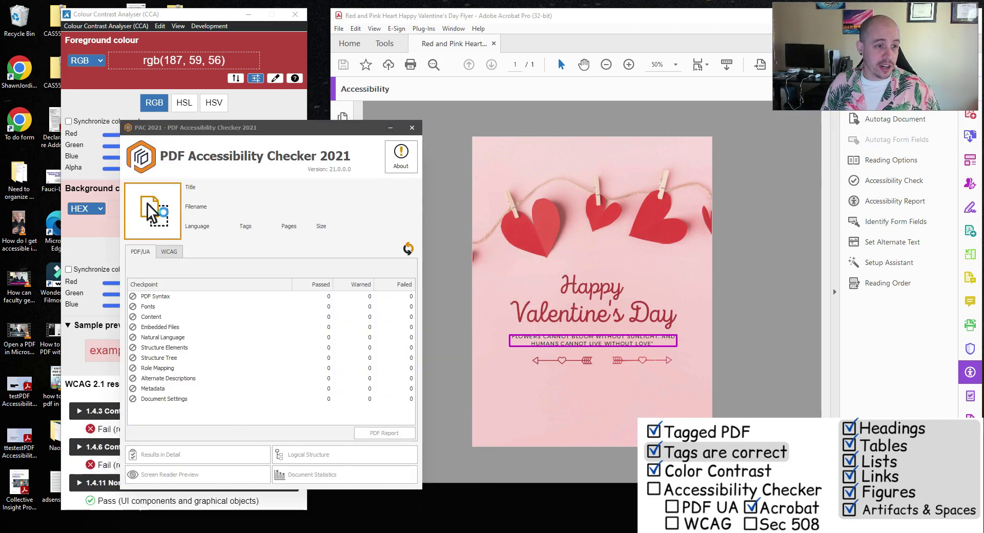
Step: Run the flyer through PAC 2021's PDF/UA check, then bring Acrobat back to the front
{"action": "left_click_drag", "start_coordinate": [149, 205], "coordinate": [150, 206]}
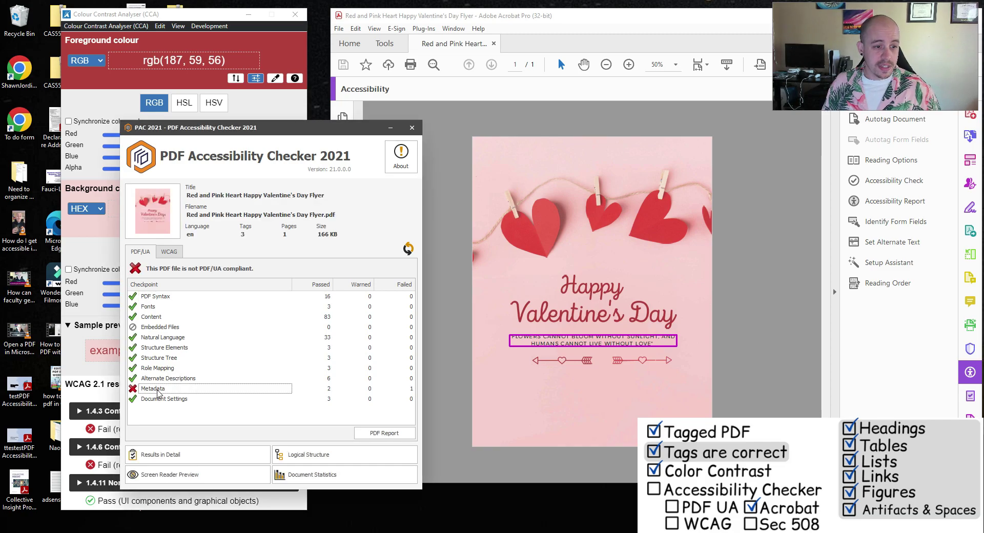
{"action": "left_click_drag", "start_coordinate": [592, 13], "coordinate": [624, 34]}
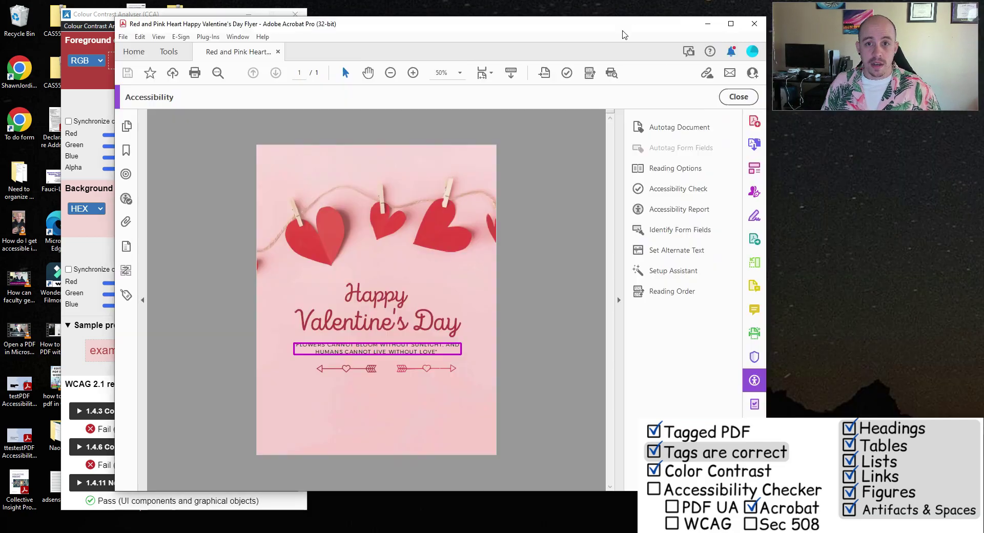
Step: Maximize Acrobat and filter the Preflight fixups list by 'ua'
{"action": "left_click", "coordinate": [730, 23]}
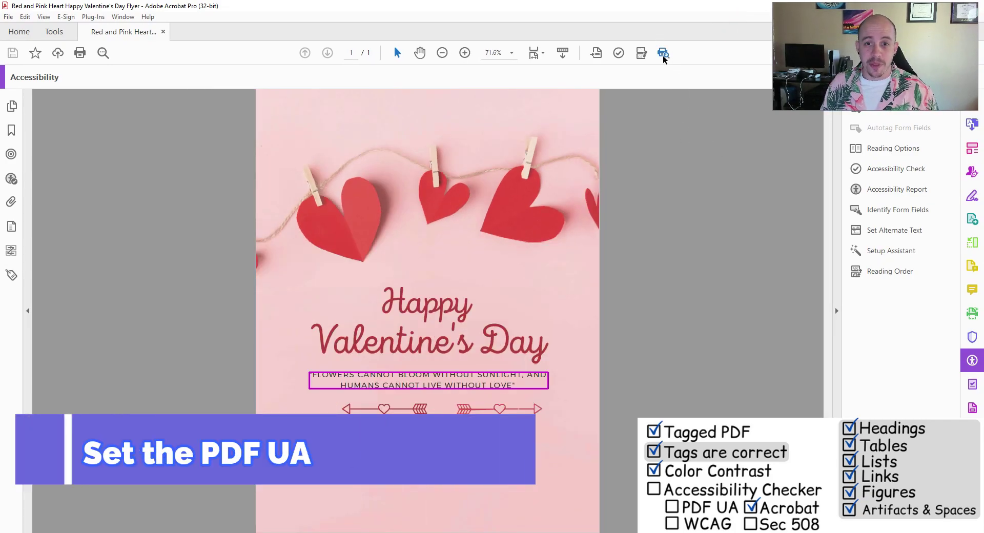
{"action": "left_click", "coordinate": [663, 54]}
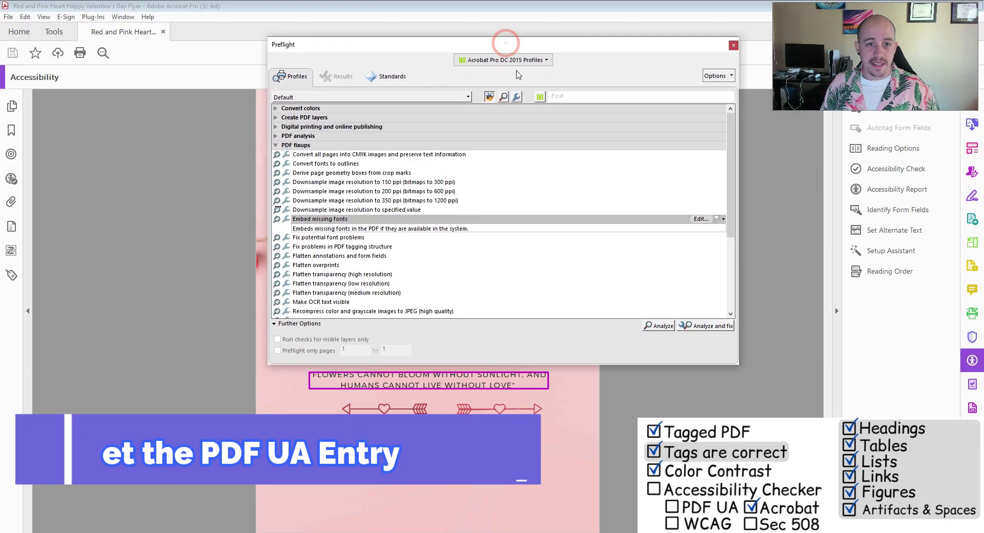
{"action": "left_click", "coordinate": [517, 96]}
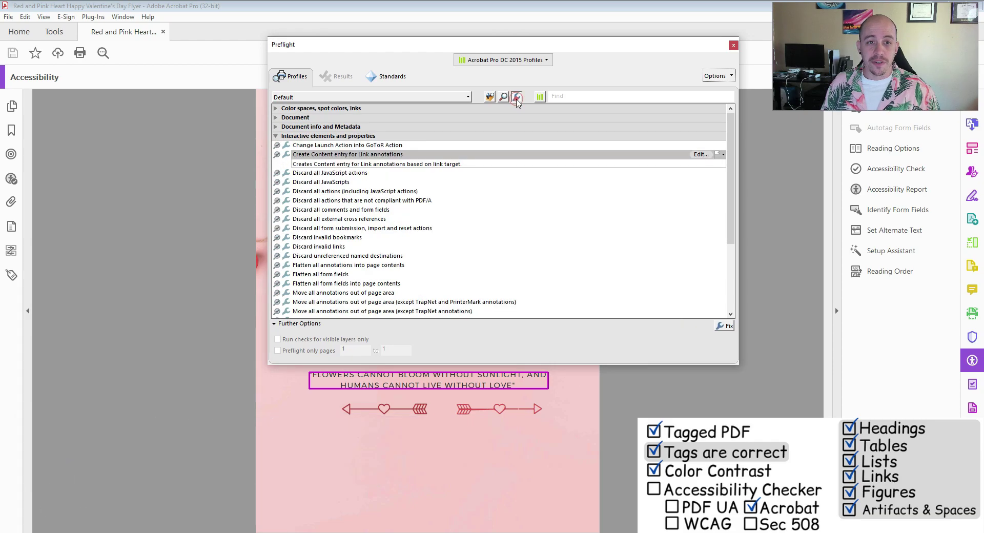
{"action": "left_click", "coordinate": [579, 96]}
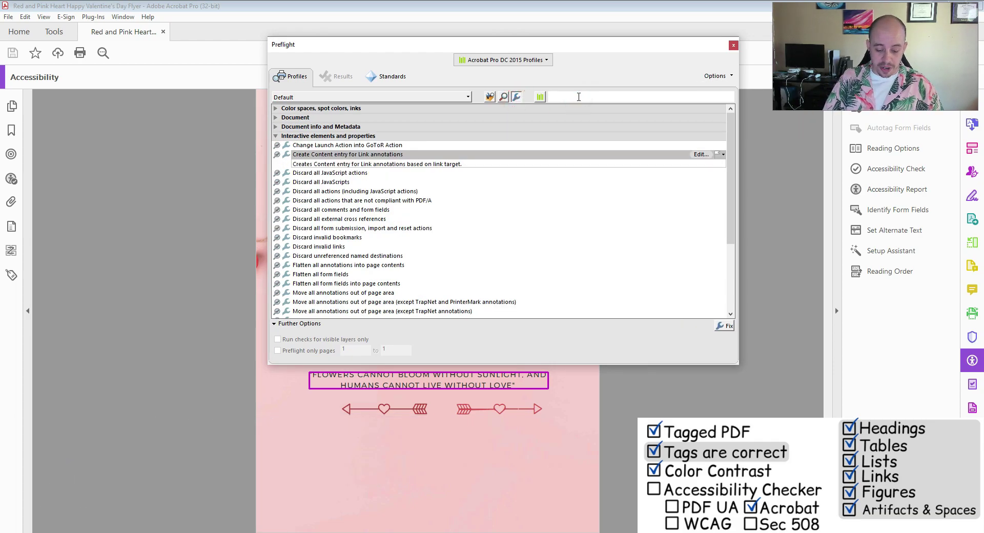
{"action": "type", "text": "ua"}
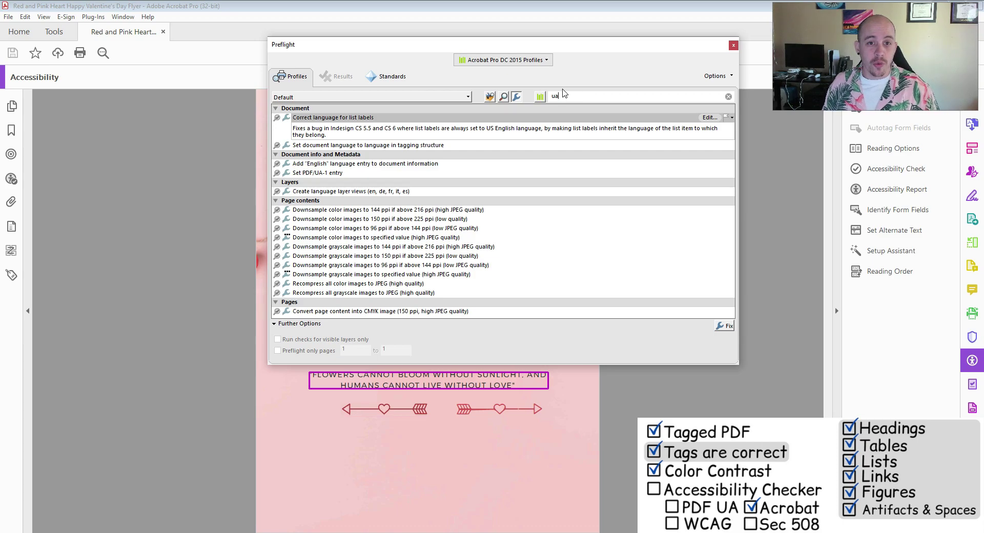
Step: Apply the Set PDF/UA-1 entry fixup and save it over the original flyer file
{"action": "left_click", "coordinate": [328, 173]}
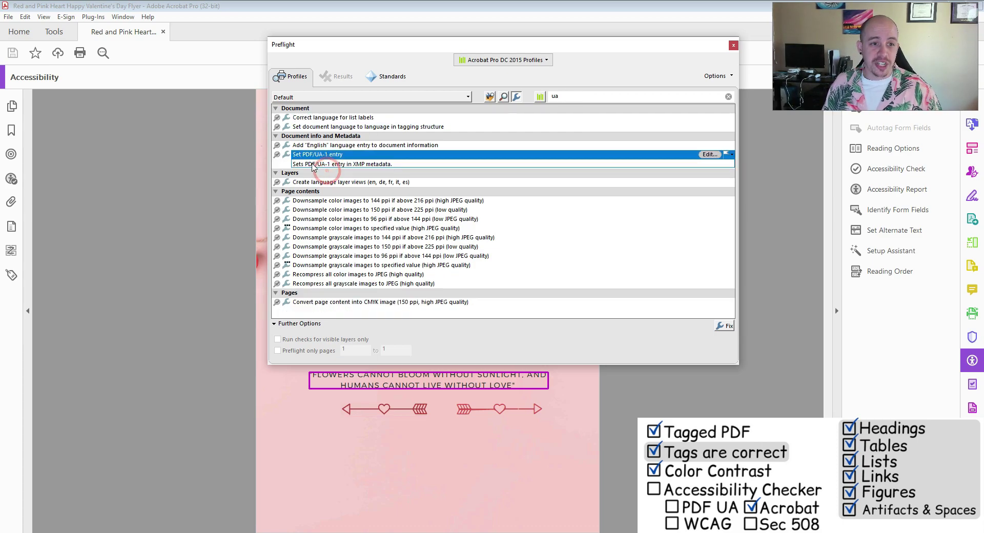
{"action": "left_click", "coordinate": [725, 327]}
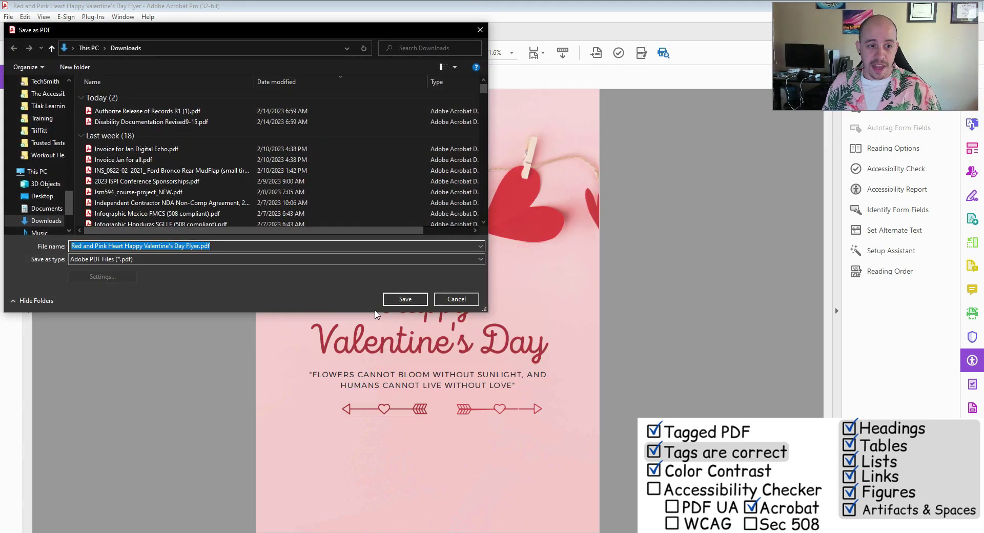
{"action": "left_click", "coordinate": [405, 298]}
{"action": "left_click", "coordinate": [520, 314]}
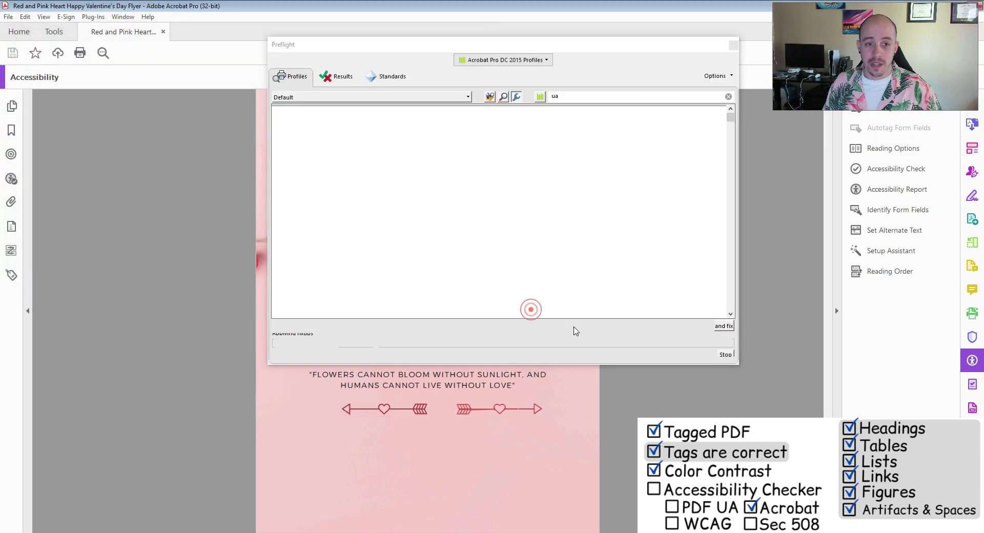